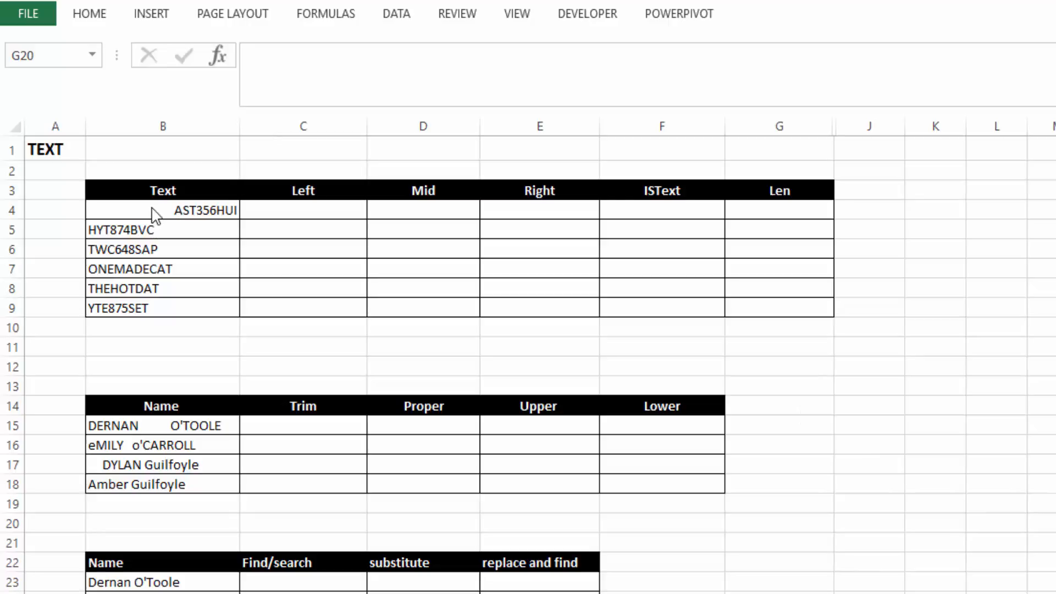
Step: Examine the text strings in B4:B9 of the Text column and check the alignment setting of cell B4
left_click_drag(151, 208, 147, 305)
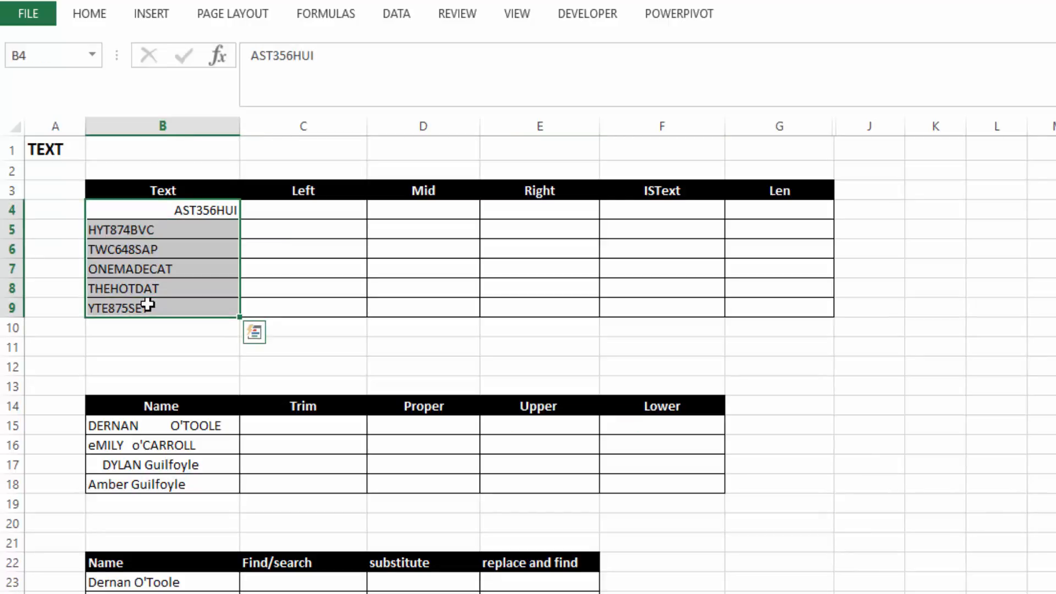
left_click(178, 208)
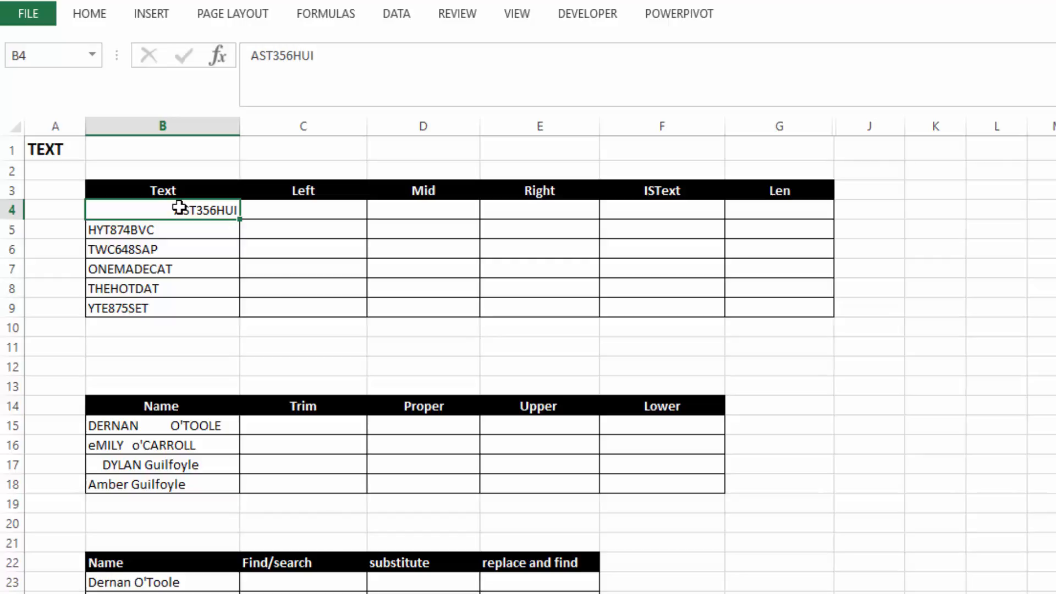
left_click(90, 16)
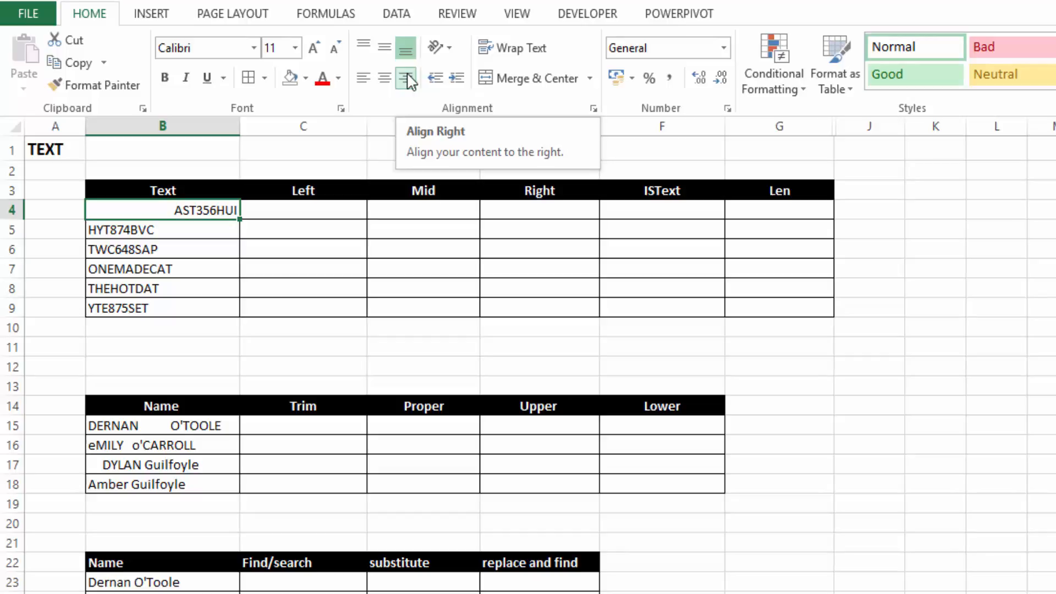
key("ctrl+F1")
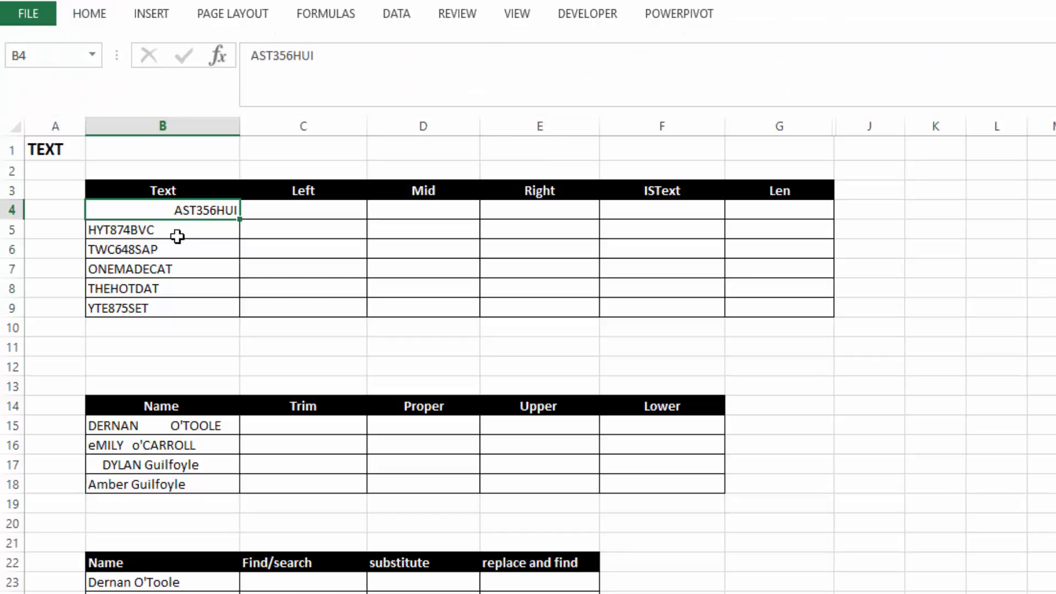
left_click(176, 229)
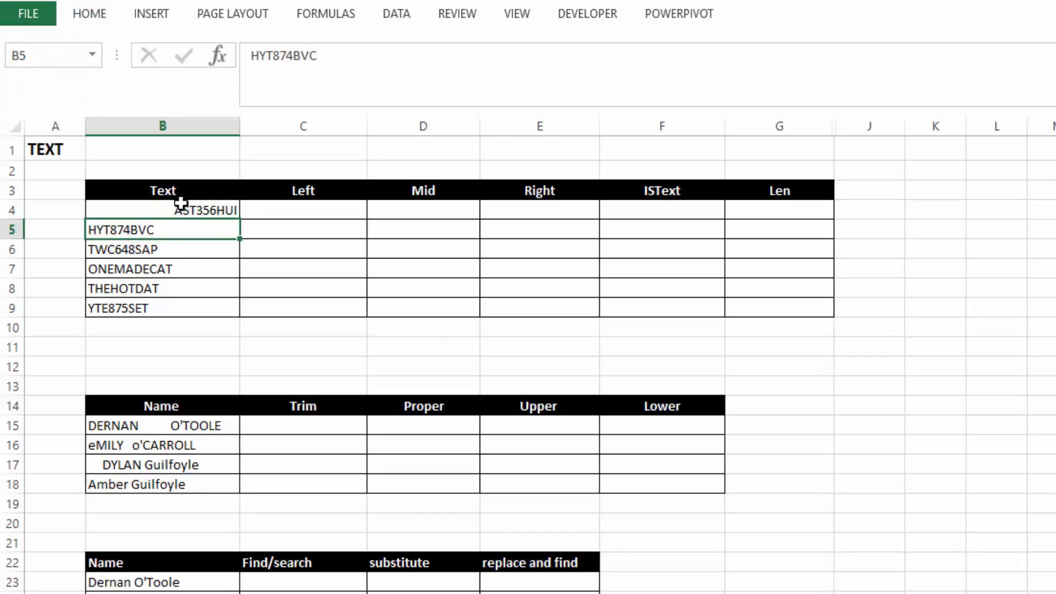
left_click_drag(177, 206, 183, 298)
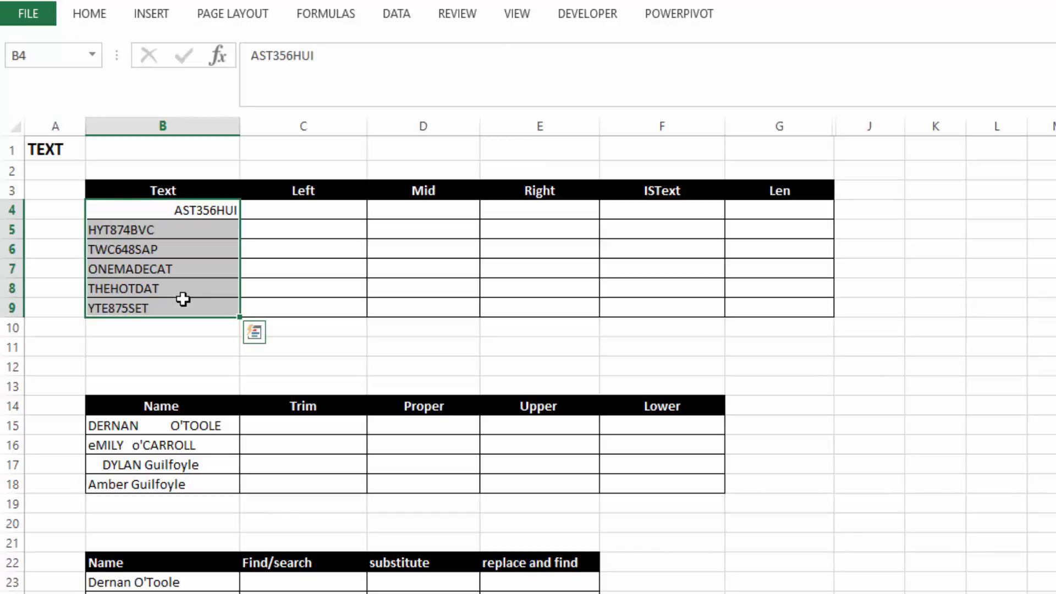
left_click(176, 228)
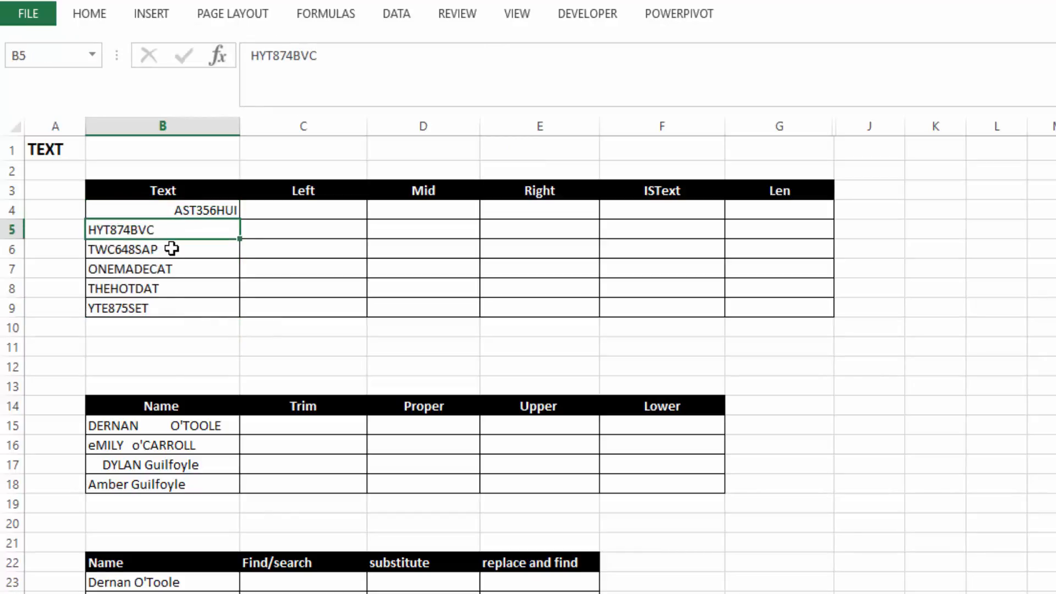
left_click(172, 249)
left_click(167, 267)
left_click(162, 288)
left_click(160, 307)
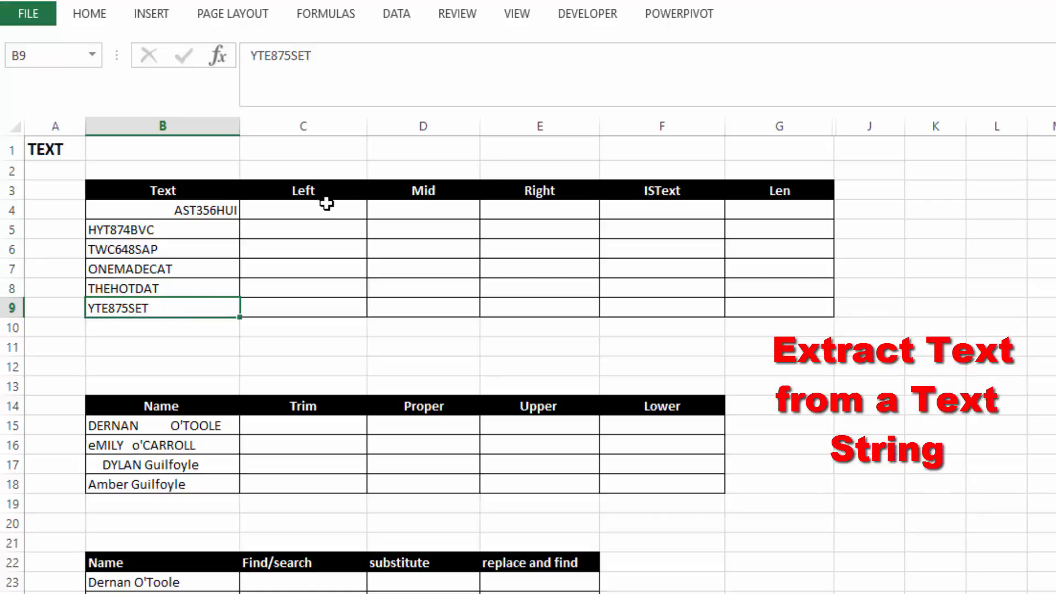
Step: Enter =LEFT(B4,3) in cell C4 to extract the first three characters of the text in B4
left_click(302, 214)
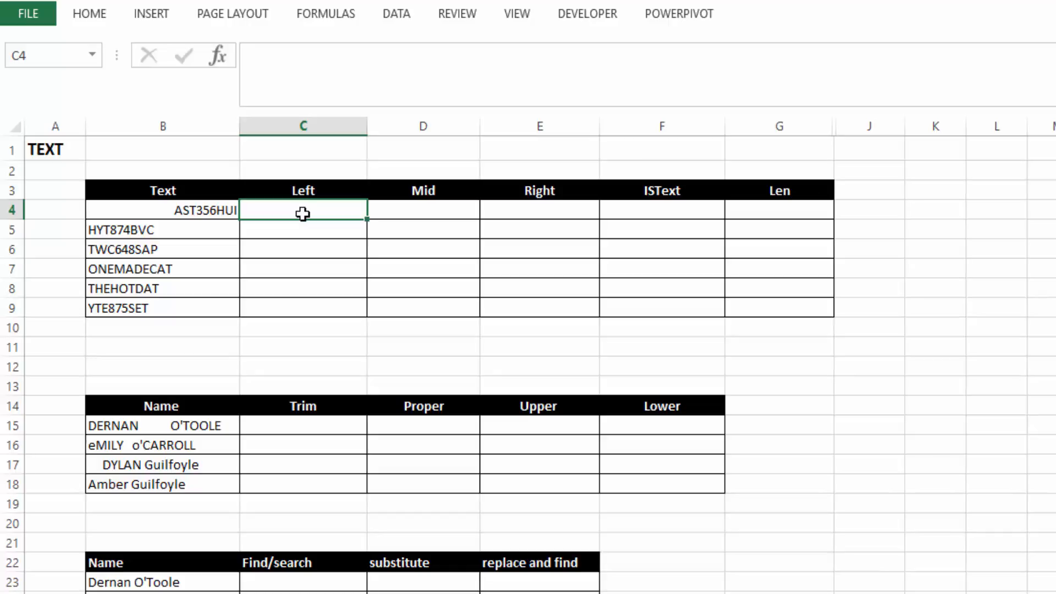
type("=l")
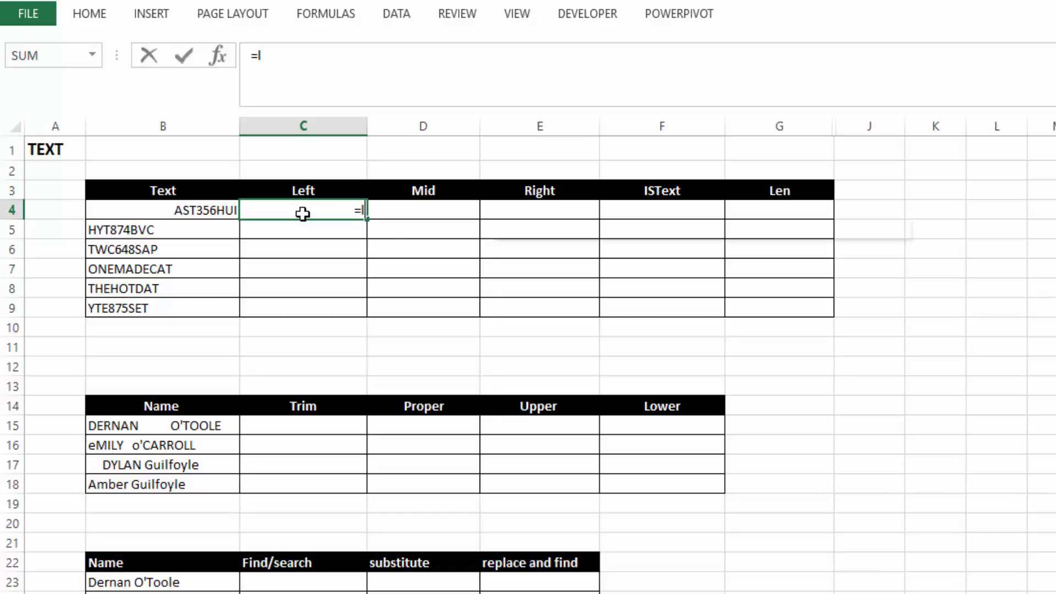
type("eft")
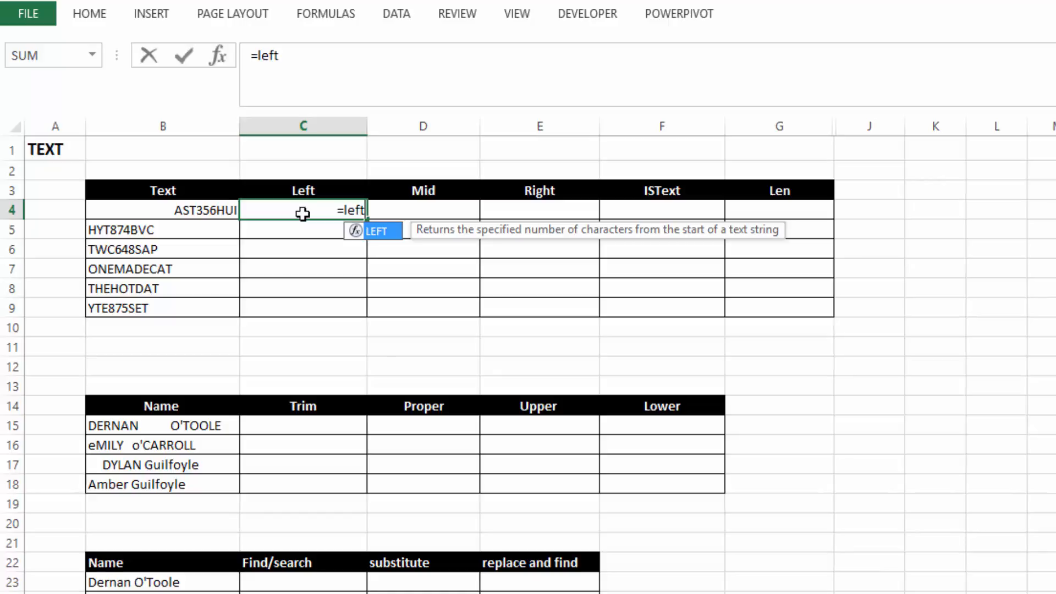
type("(")
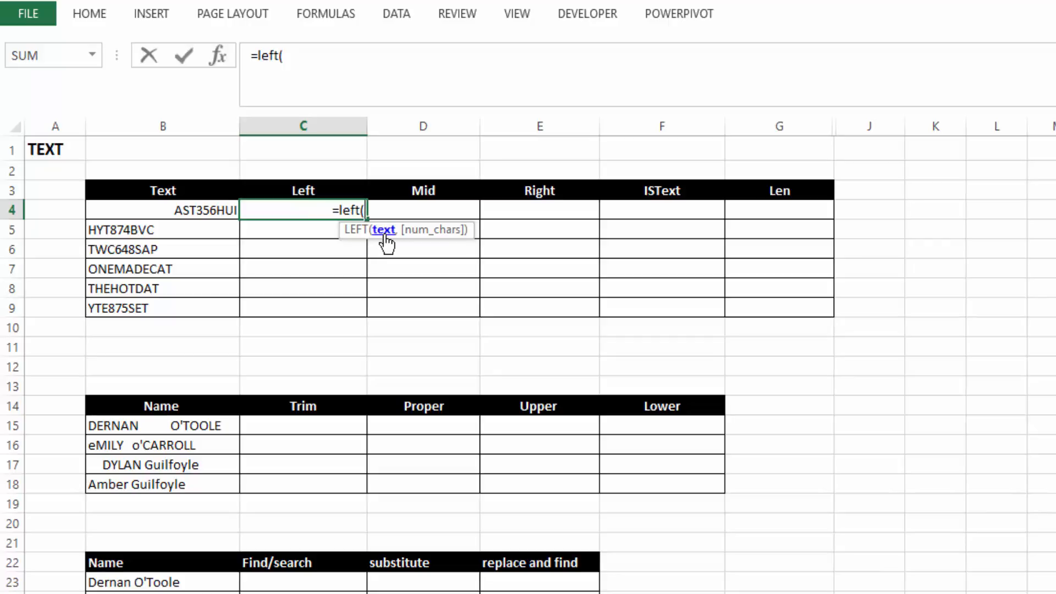
left_click(182, 211)
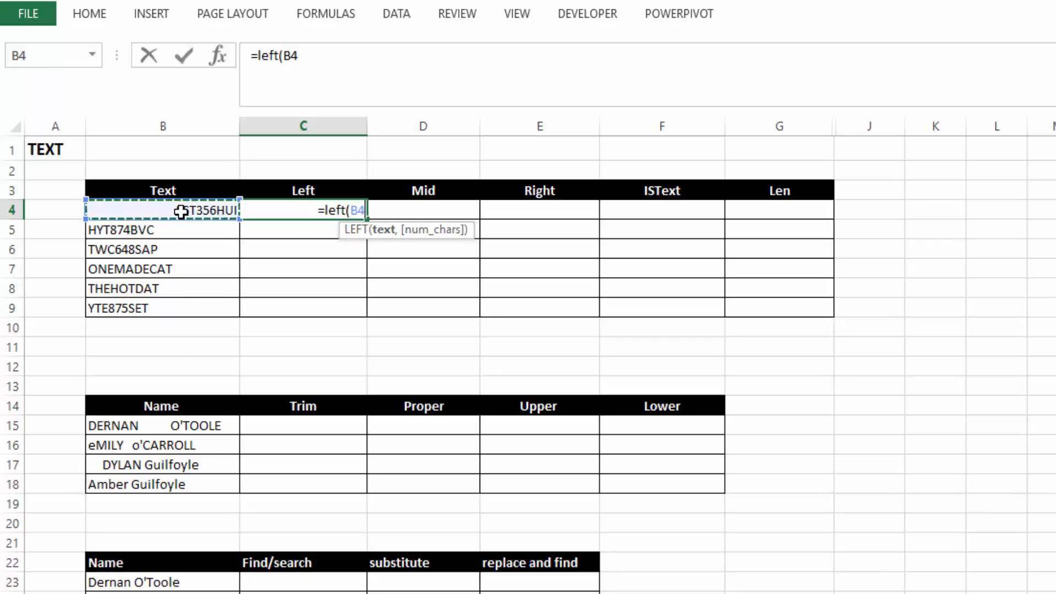
type(",")
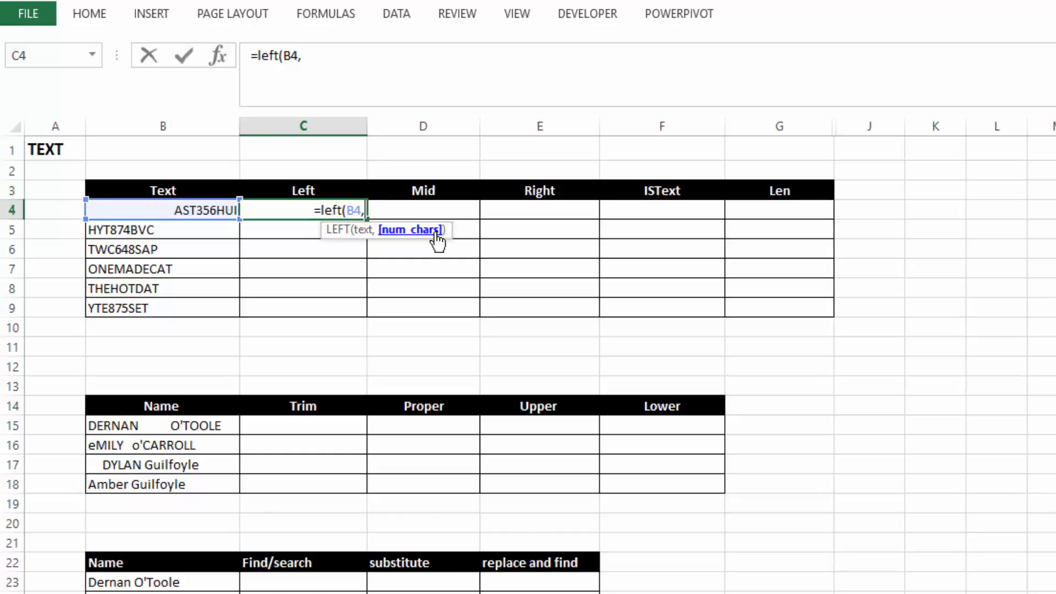
type("3")
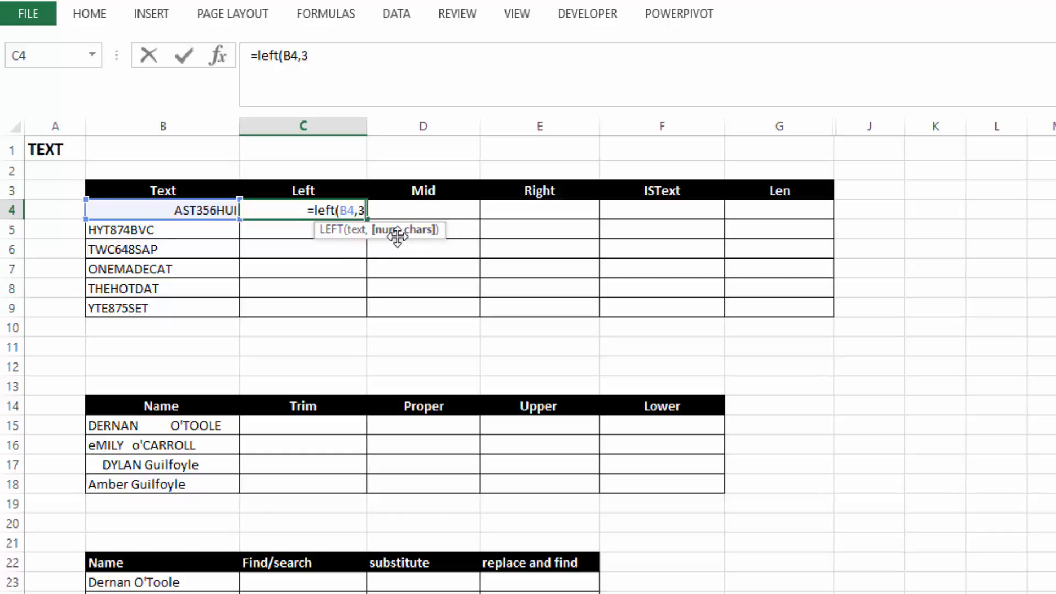
type(")")
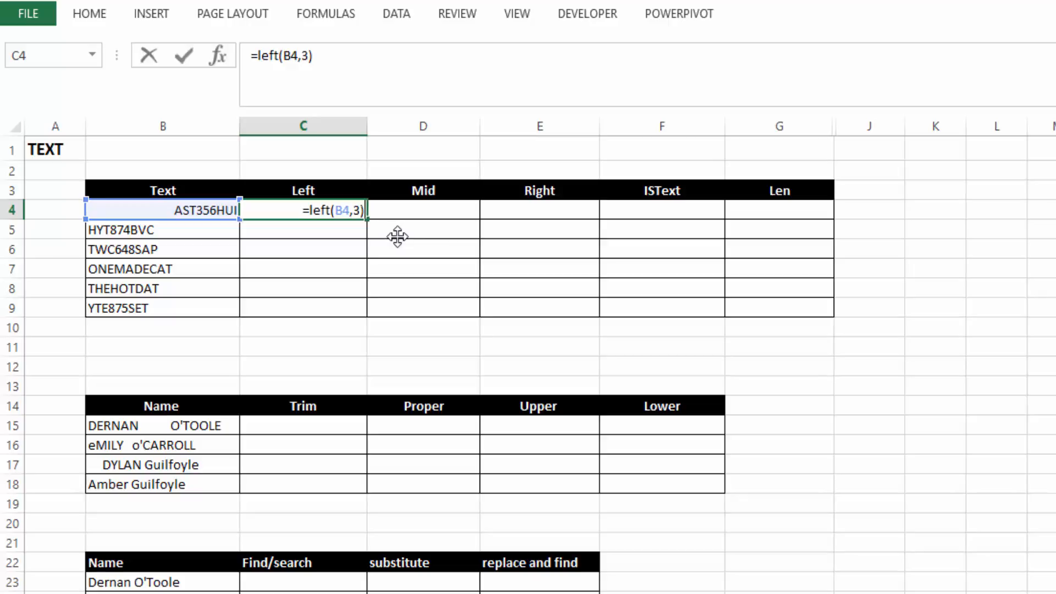
key("Return")
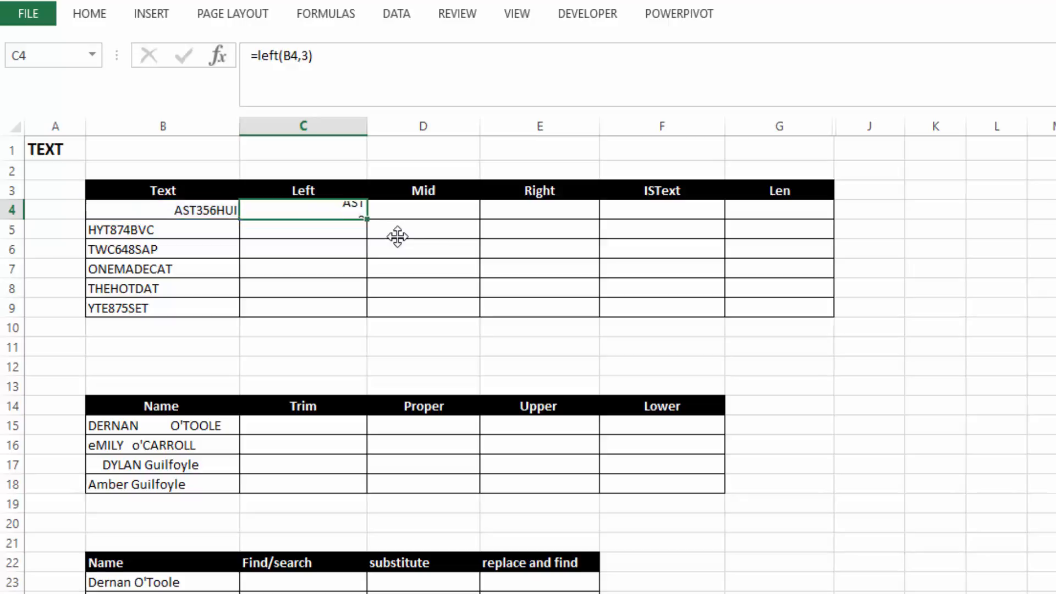
Step: Fill the LEFT formula from C4 down to C9 and check the alignment setting of the filled range
left_click(345, 206)
left_click_drag(367, 218, 365, 309)
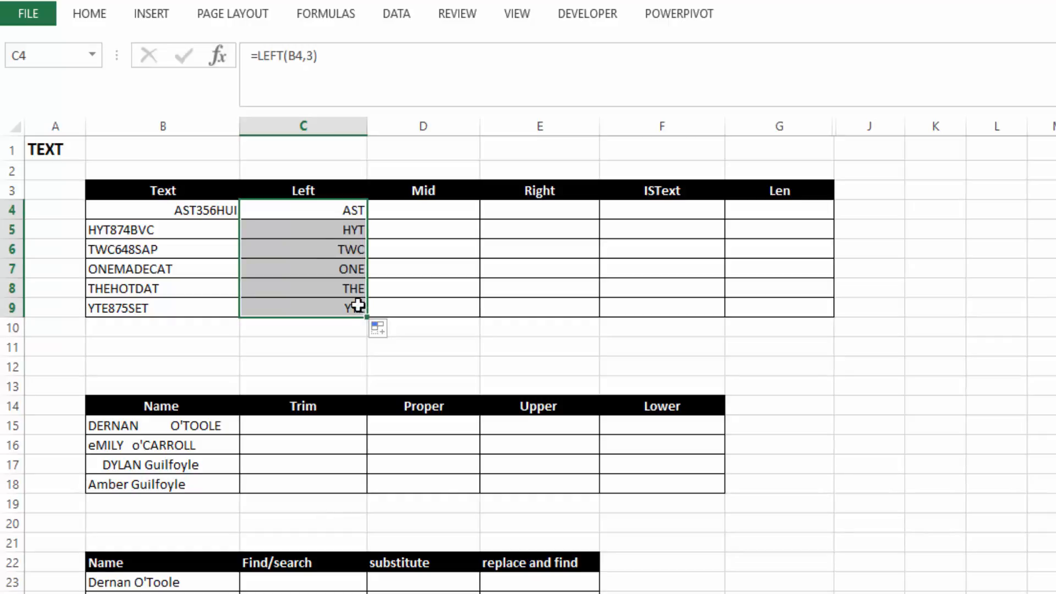
left_click(89, 15)
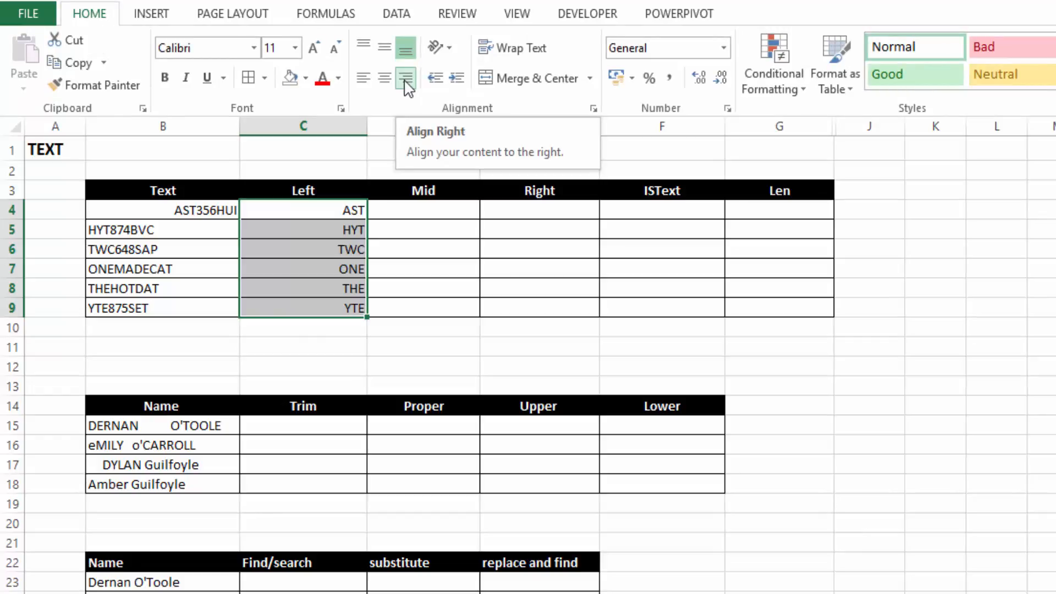
Step: Enter =MID(B4,4,3) in cell D4 to extract three characters of B4 starting at the fourth
left_click(423, 208)
left_click(422, 207)
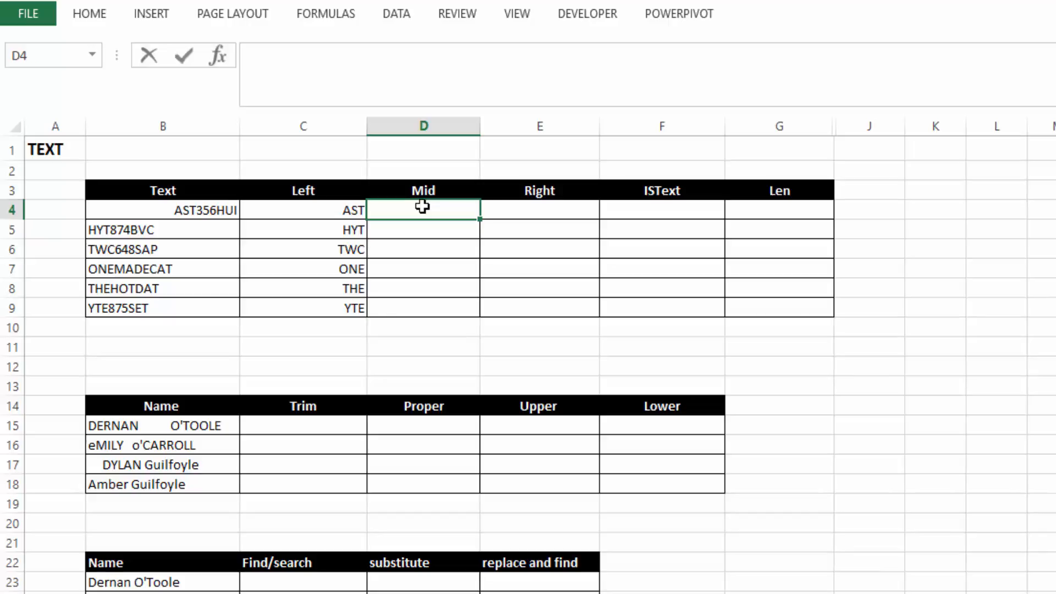
type("=mid")
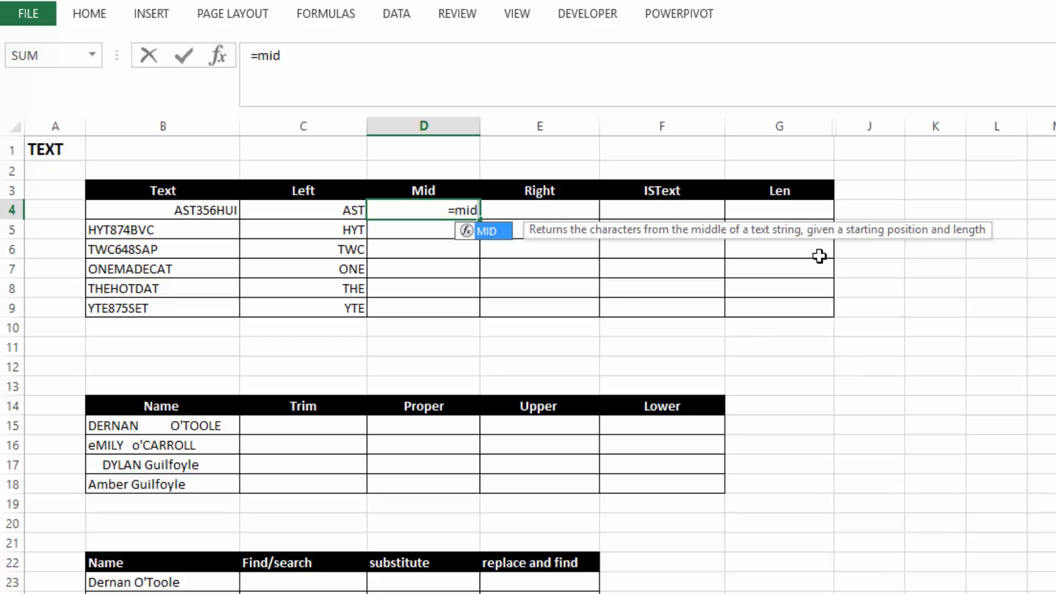
type("(")
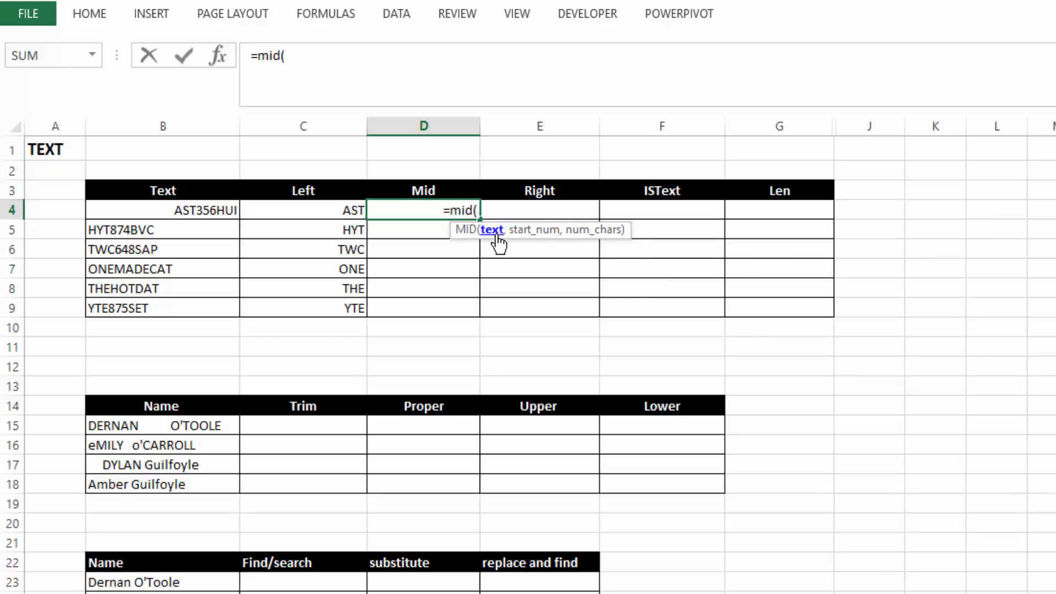
left_click(209, 208)
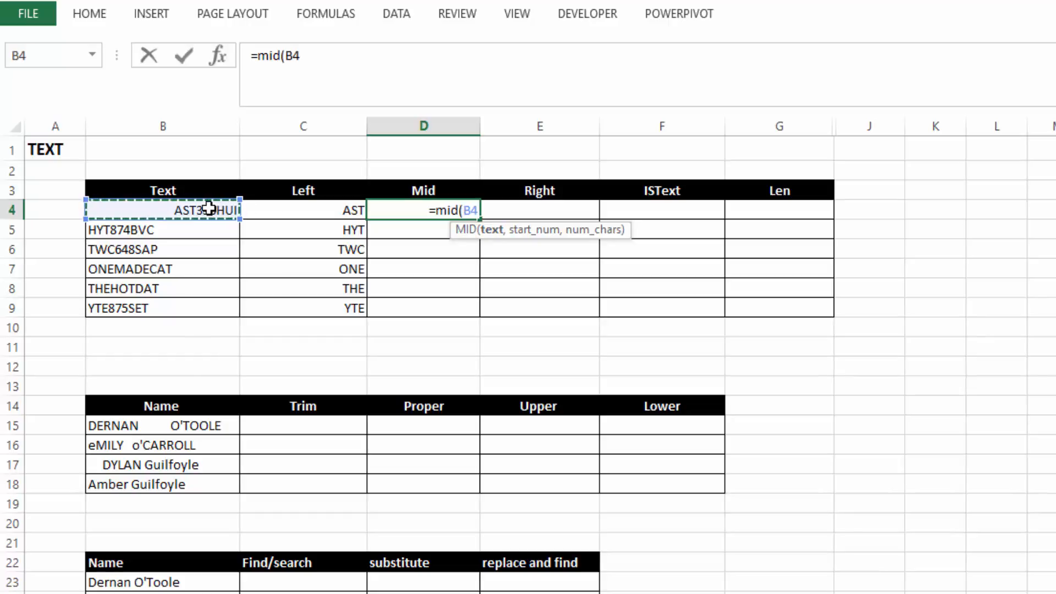
type(",")
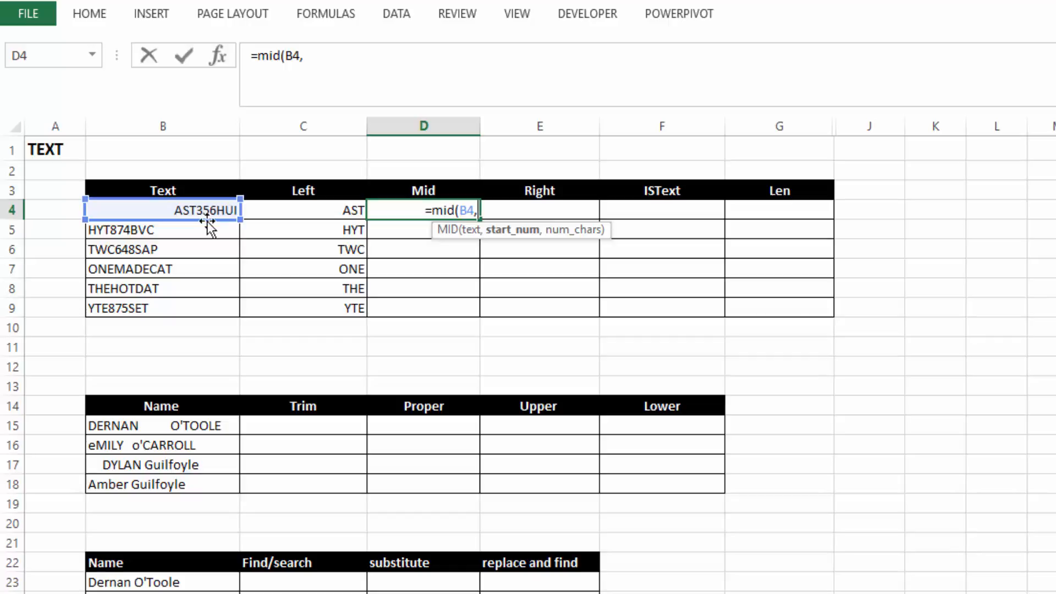
type("4")
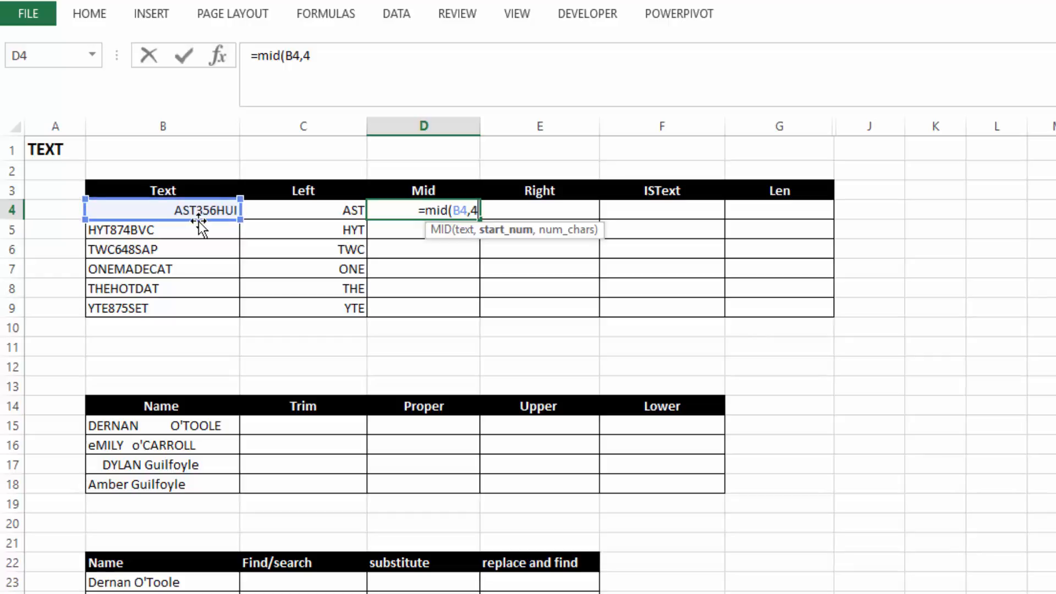
type(",")
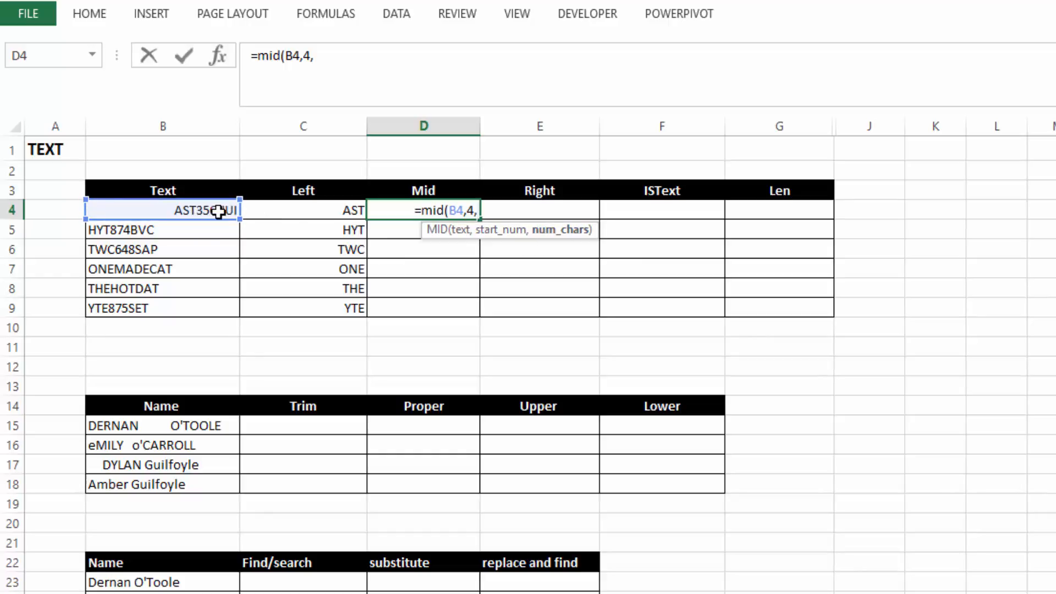
type("3)")
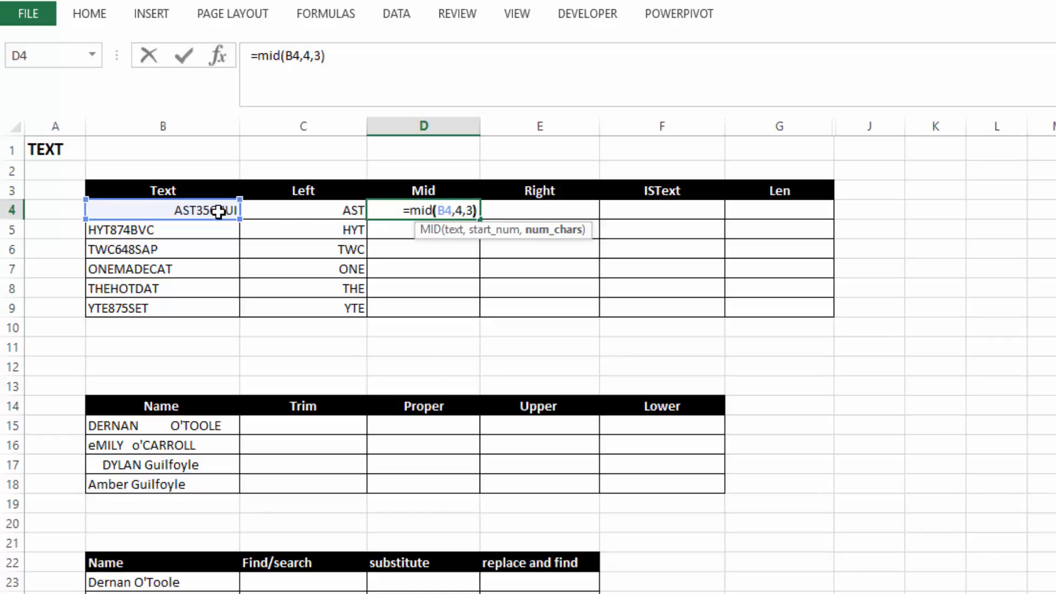
key("Return")
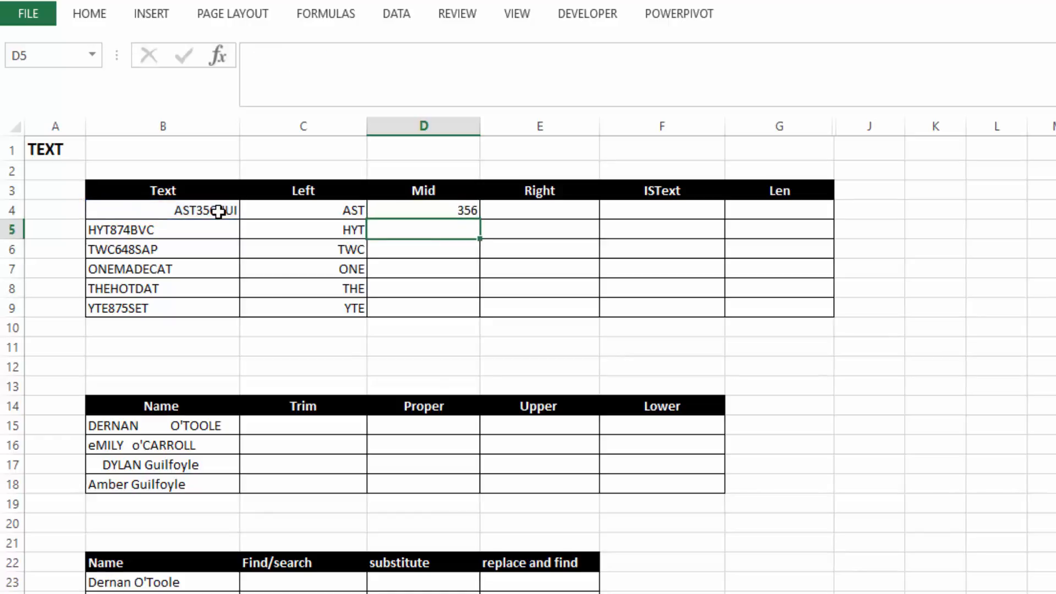
Step: Fill the MID formula from D4 down to D9 and compare the source text with the extracted text in rows 7 and 8
left_click(452, 210)
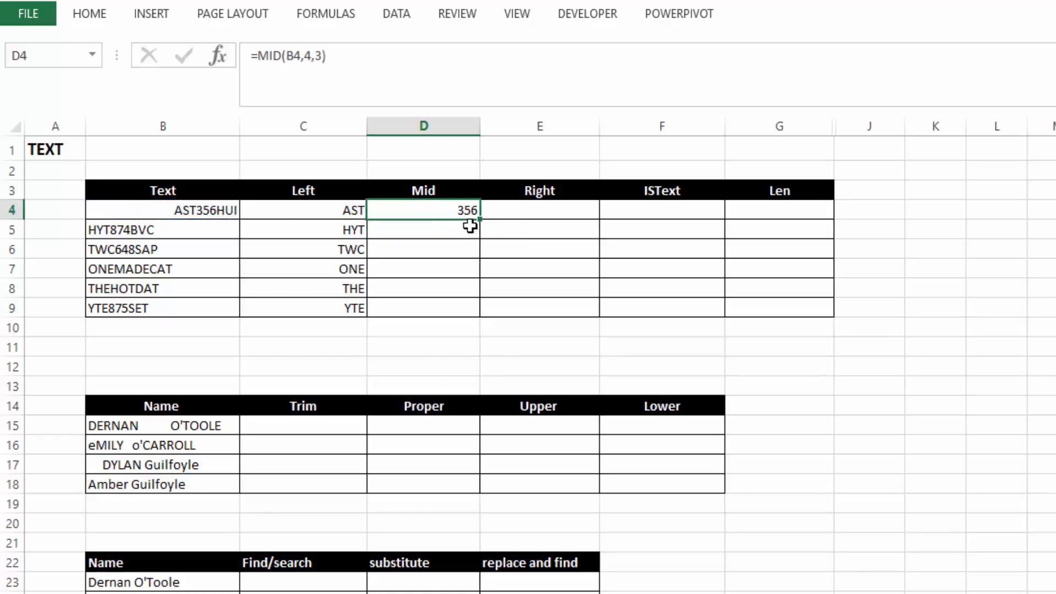
left_click_drag(479, 219, 466, 317)
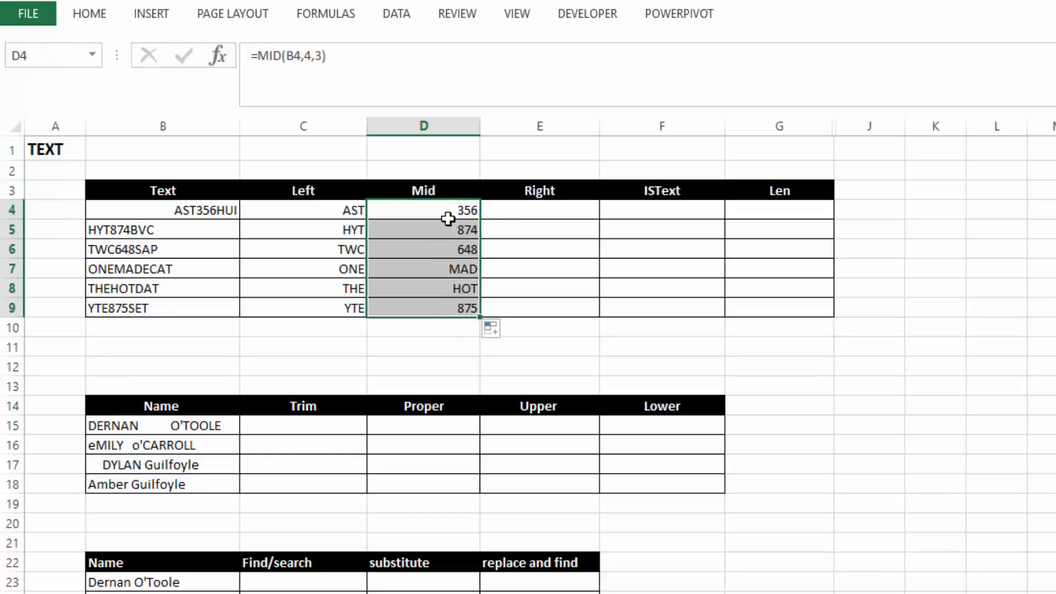
left_click(165, 268)
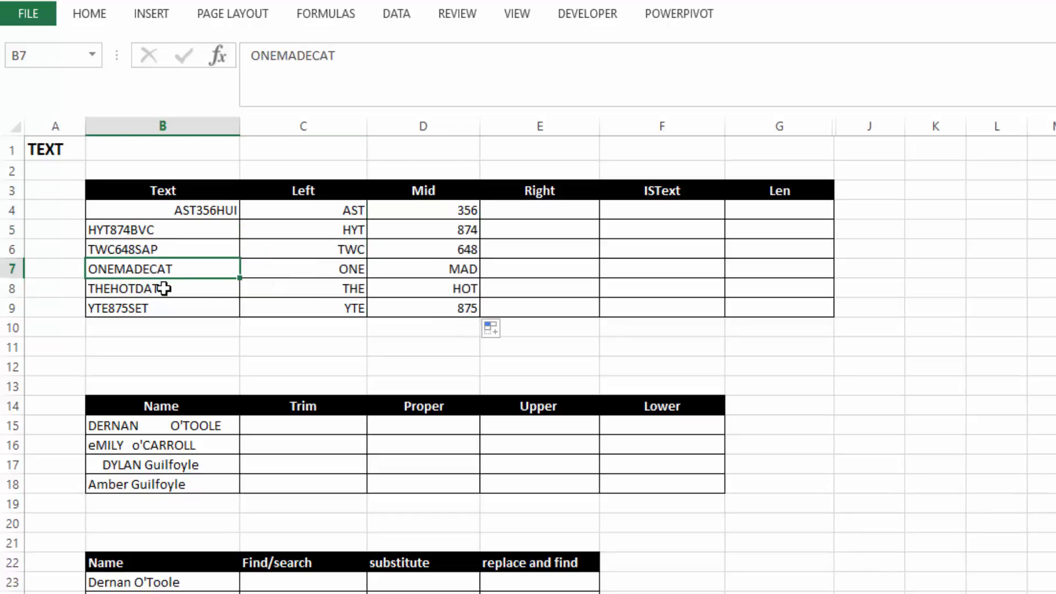
left_click(164, 288)
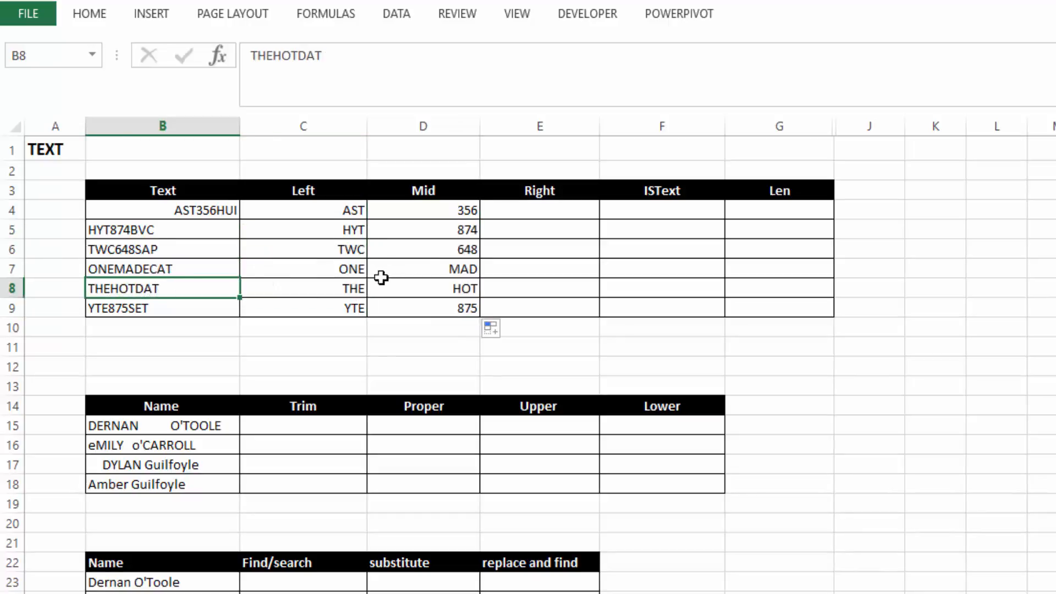
left_click(418, 265)
left_click(415, 290)
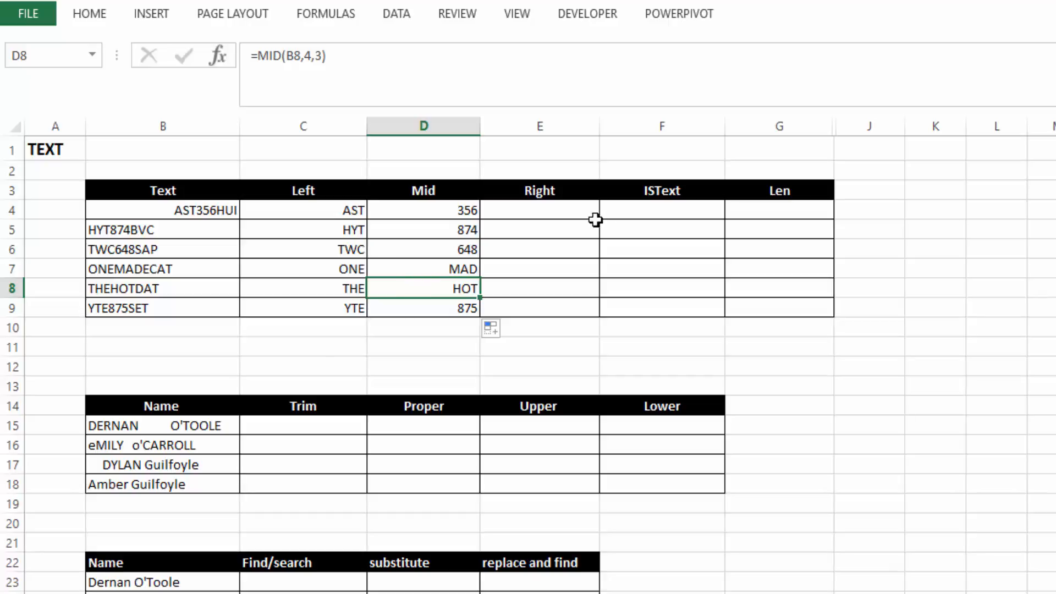
Step: Enter =RIGHT(B4,3) in cell E4 to extract the last three characters of B4, and fill the formula down to E9
left_click(559, 214)
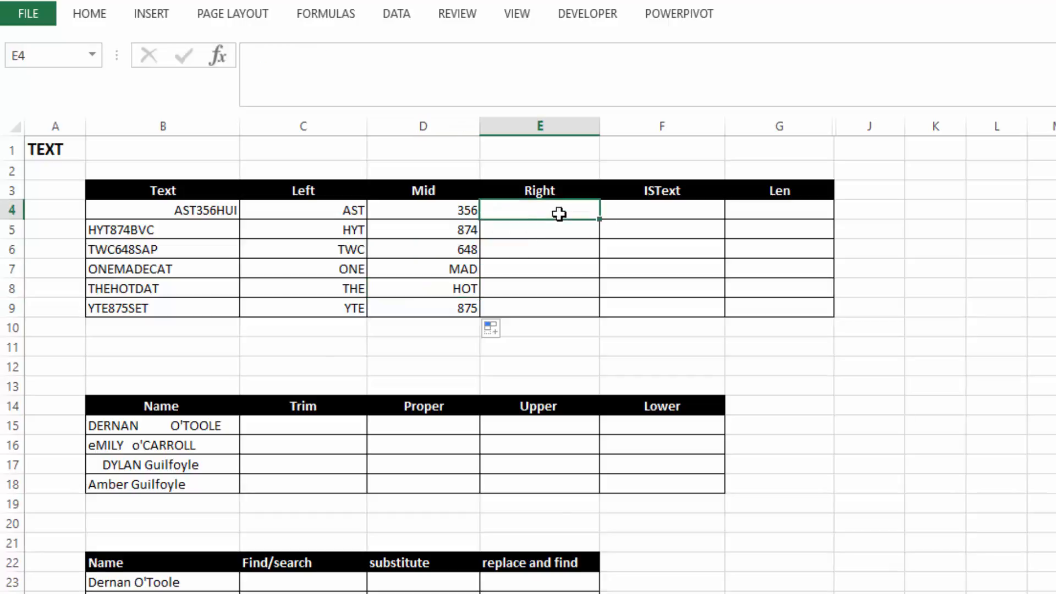
type("=")
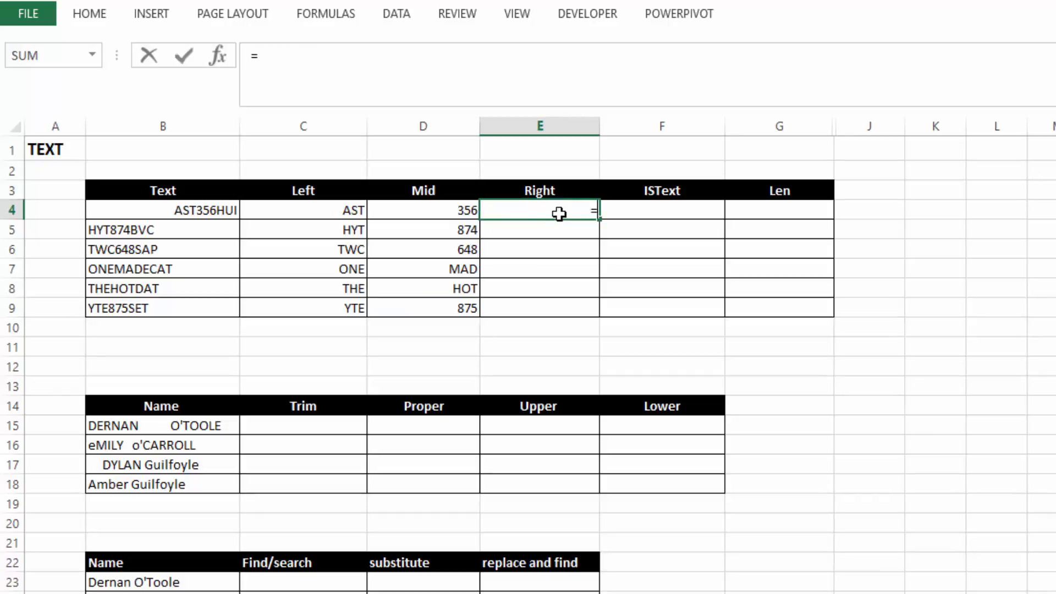
type("right")
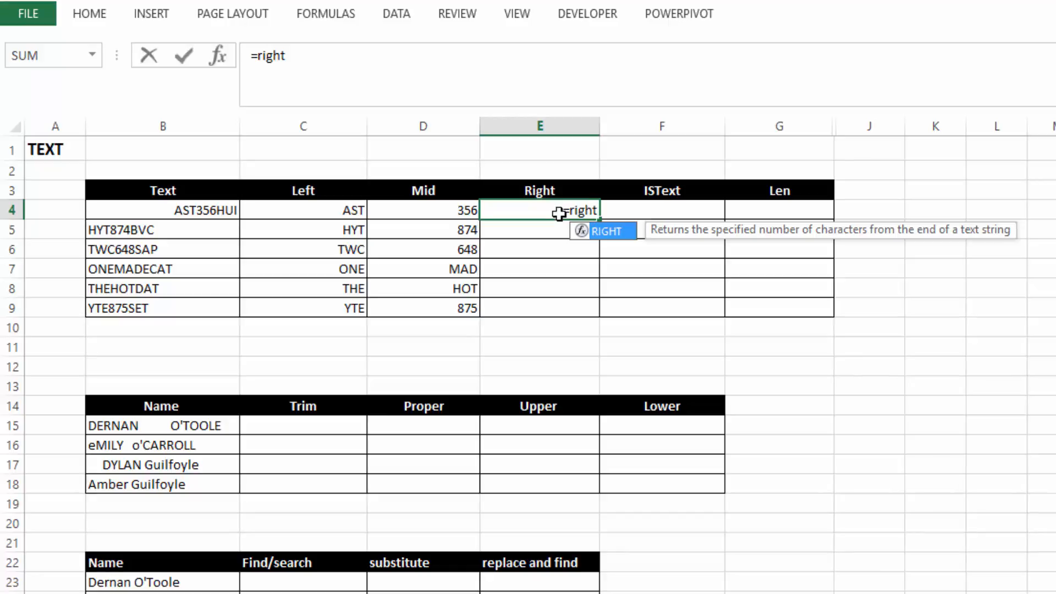
type("(")
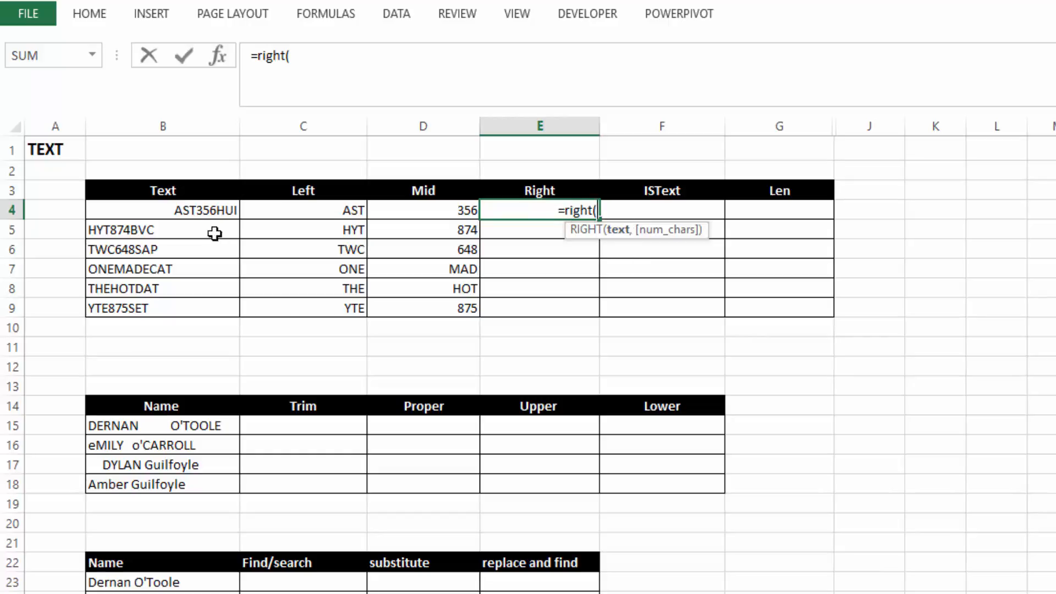
left_click(204, 210)
type(",")
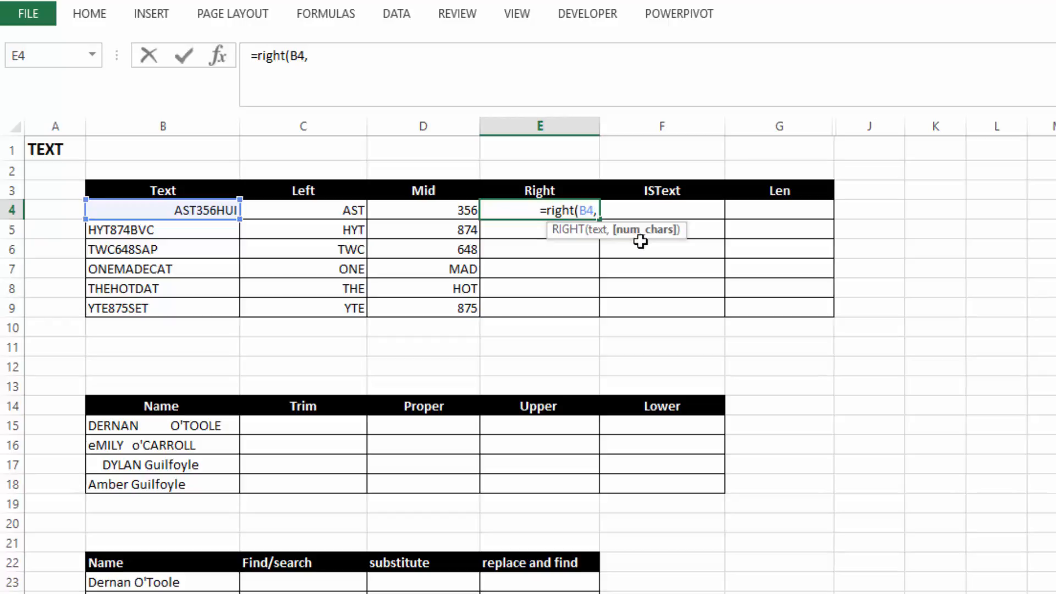
type("3)")
key("Return")
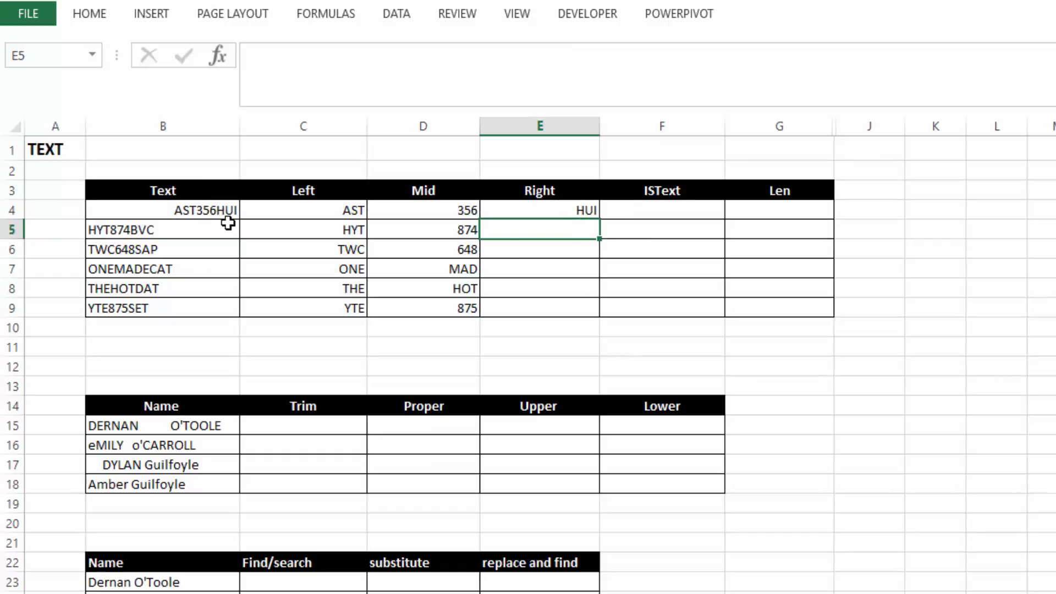
left_click(551, 213)
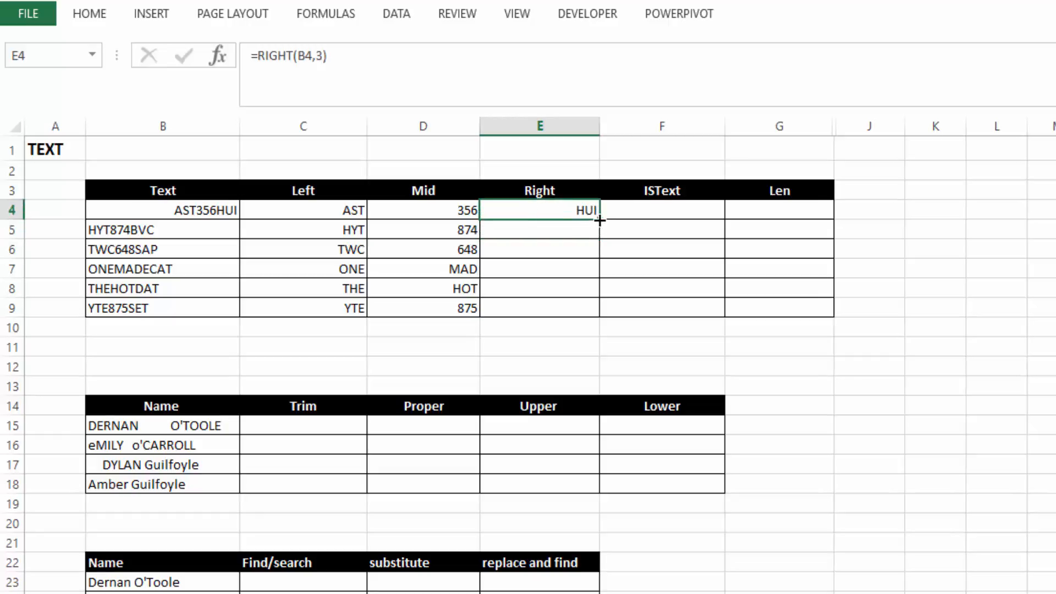
left_click_drag(599, 218, 593, 319)
Step: Enter =ISTEXT(D4) in cell F4 to test whether the Mid value is text, and fill the formula down to F9
left_click(697, 211)
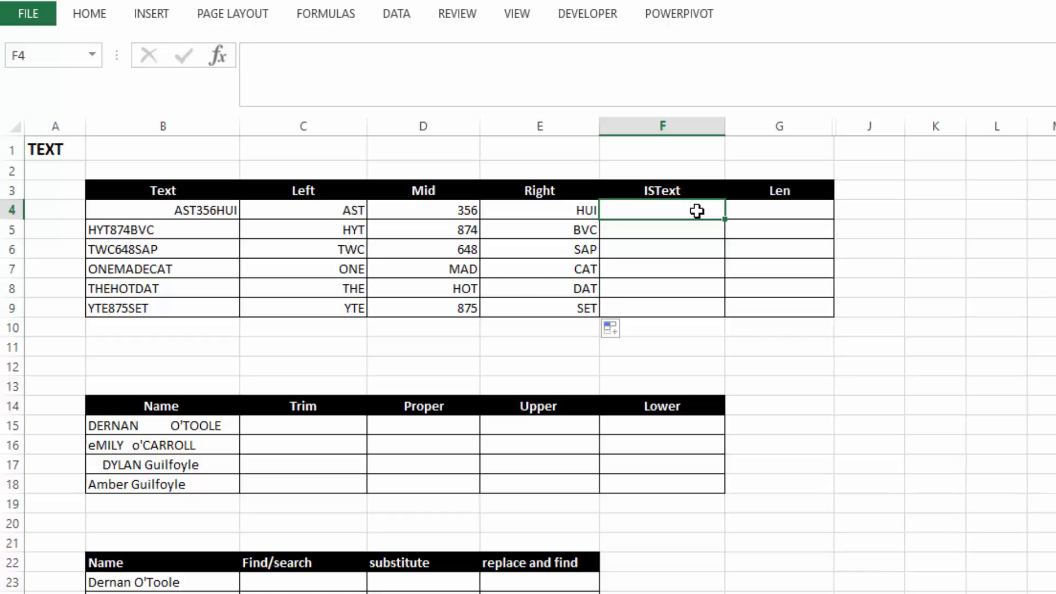
type("=")
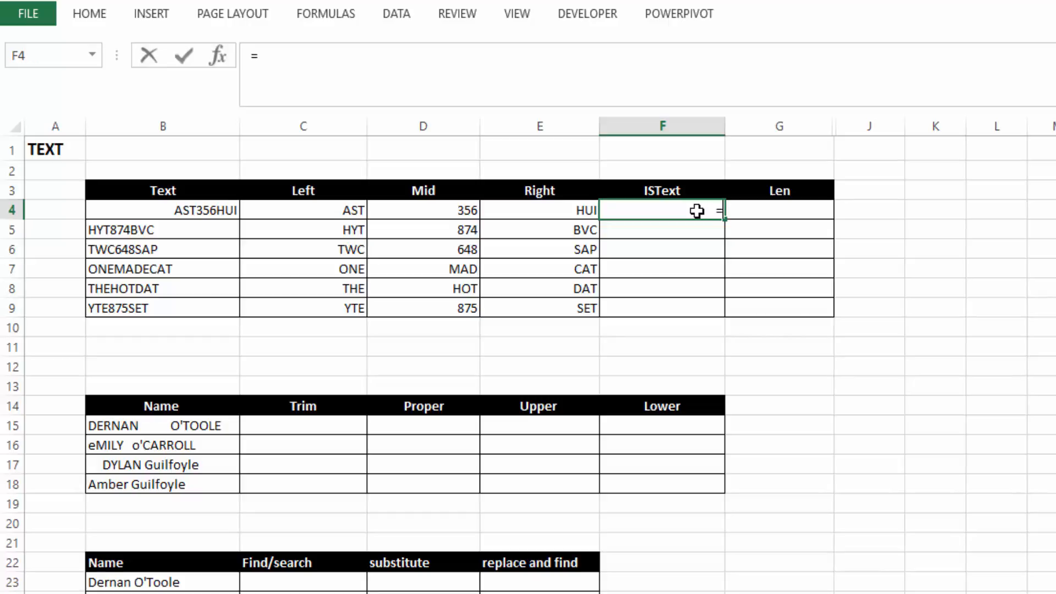
type("iste")
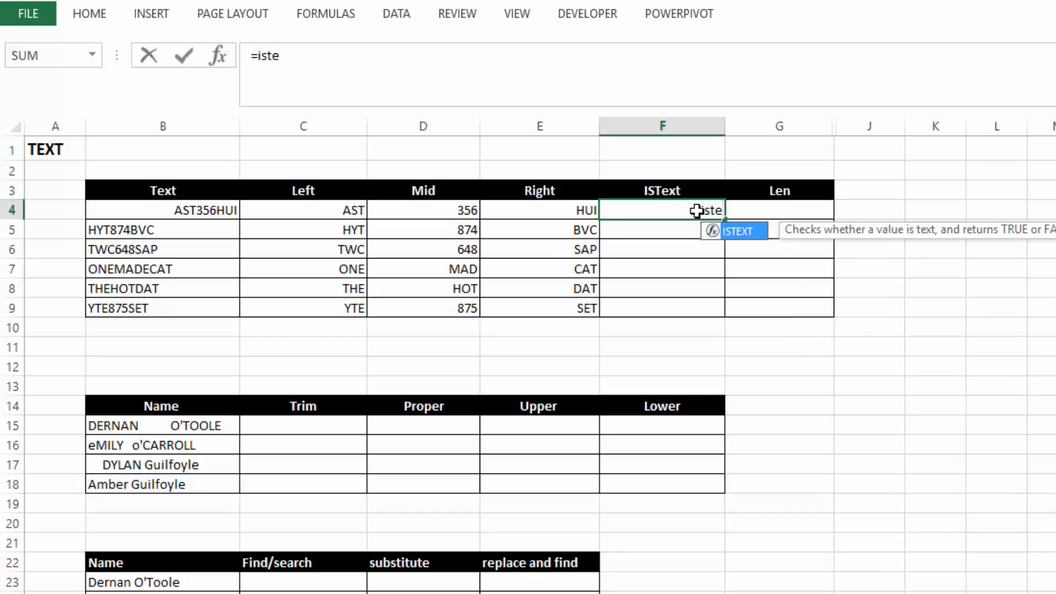
key("Tab")
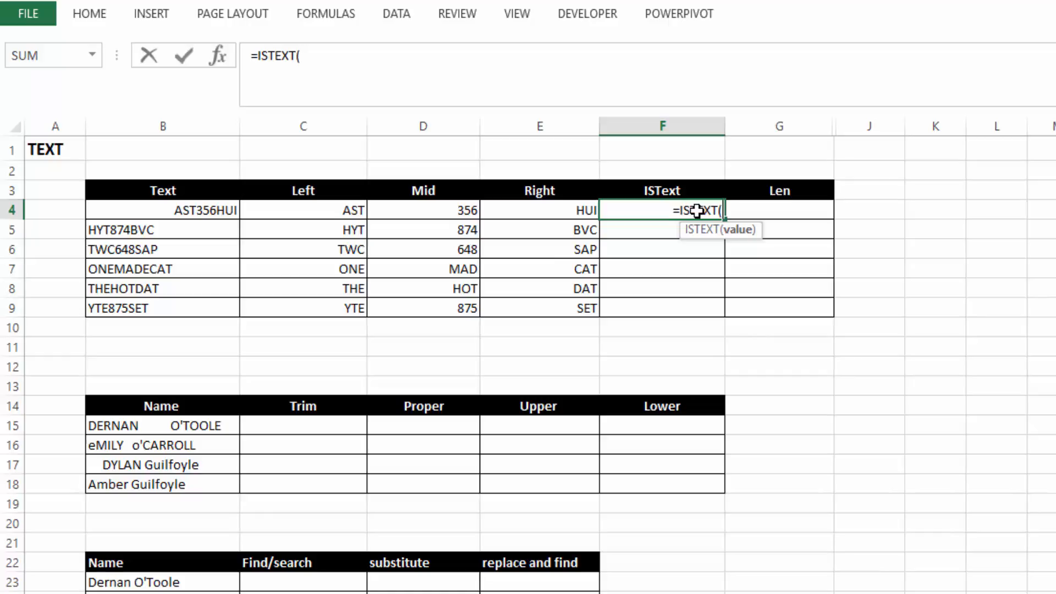
left_click(436, 209)
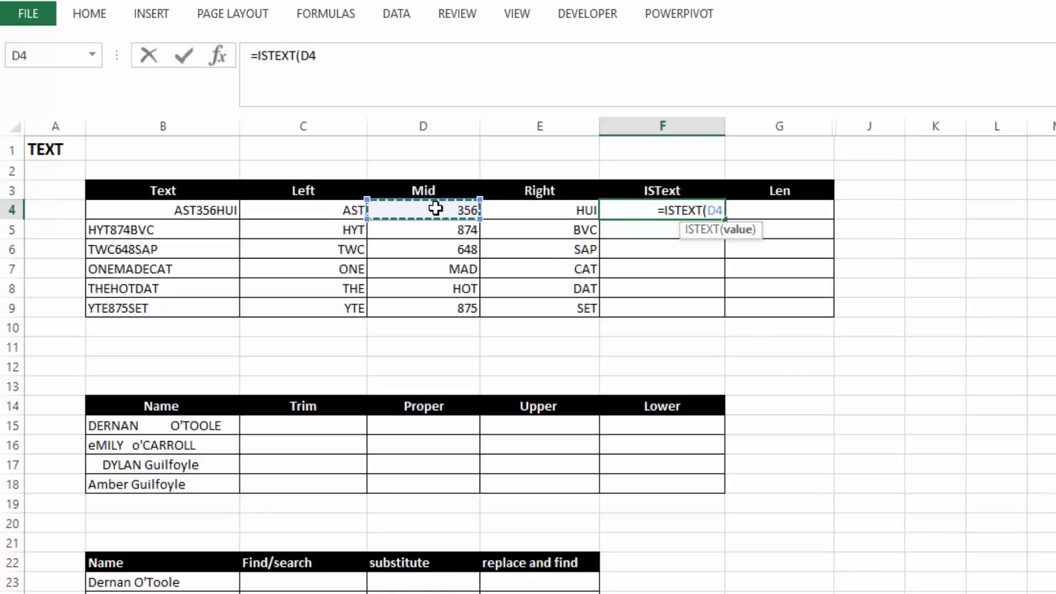
type(")")
key("Return")
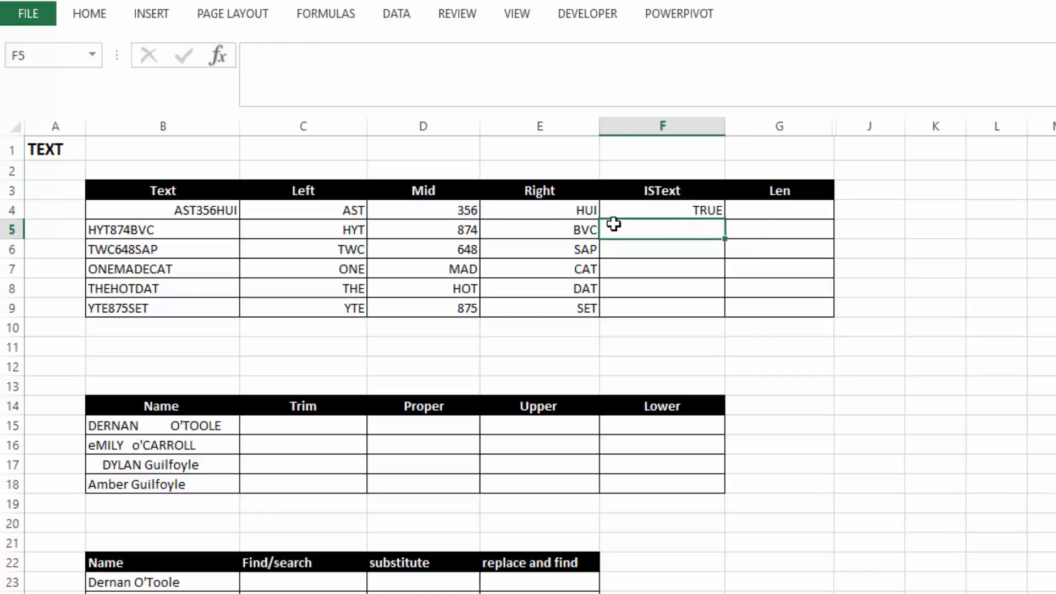
left_click(679, 208)
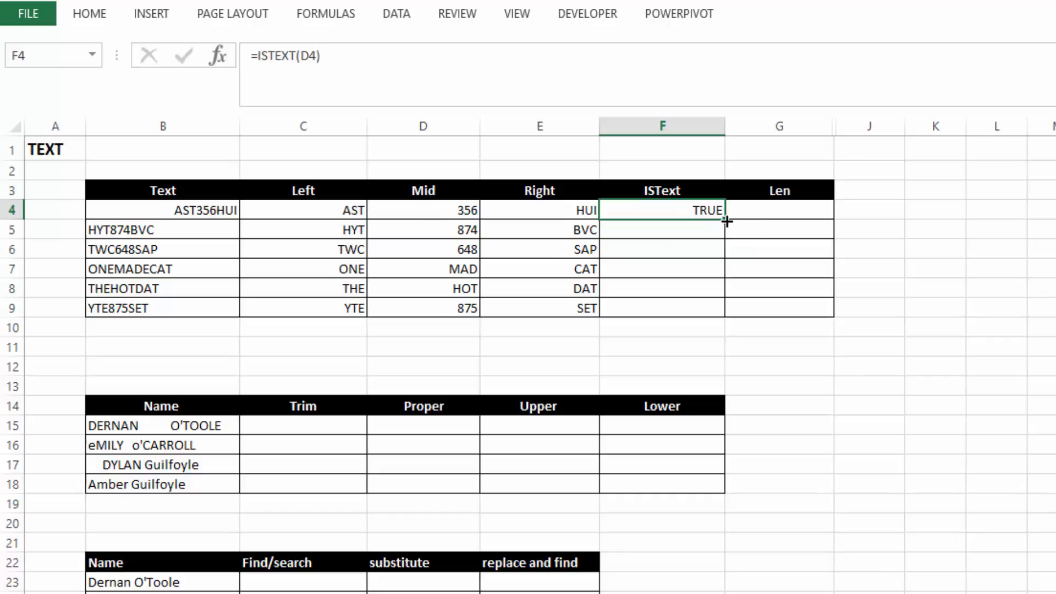
left_click_drag(726, 220, 719, 318)
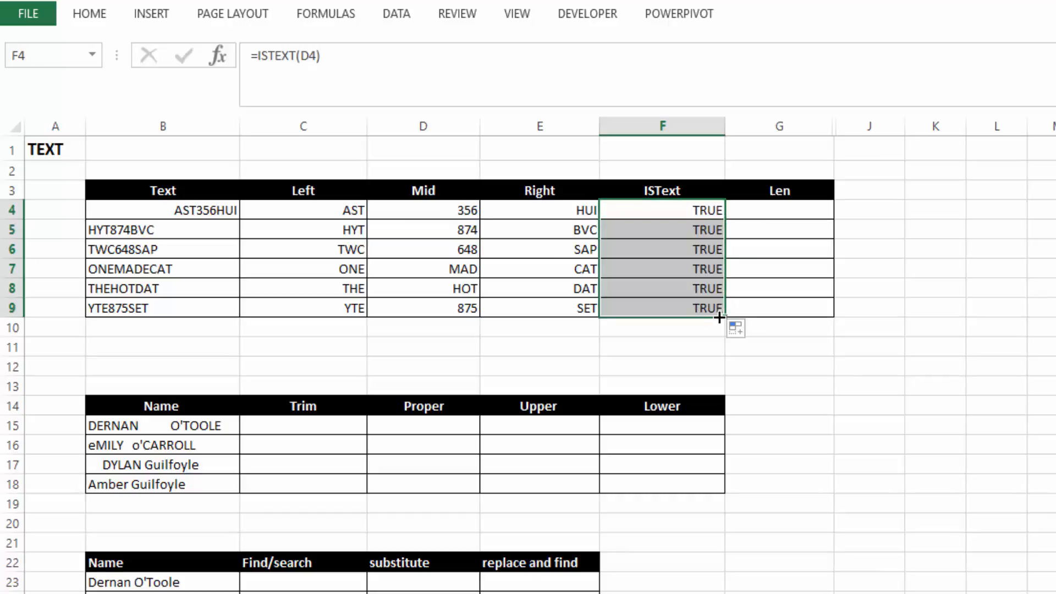
Step: Compare the ISText results in F4:F9 with the extracted Mid values in D4:D9
left_click(644, 210)
left_click_drag(644, 210, 660, 316)
left_click(408, 210)
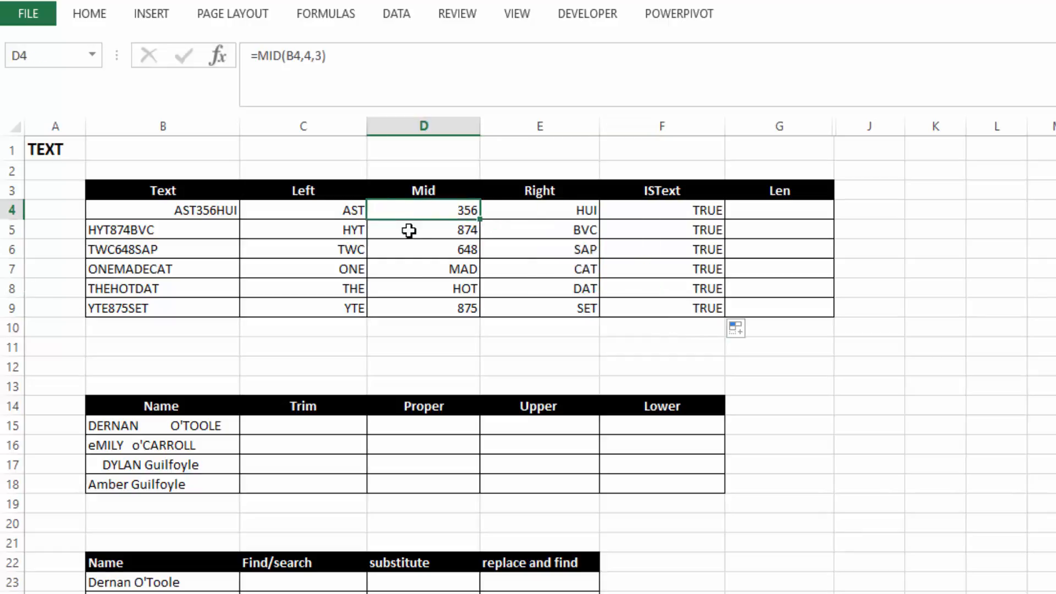
left_click_drag(408, 229, 407, 305)
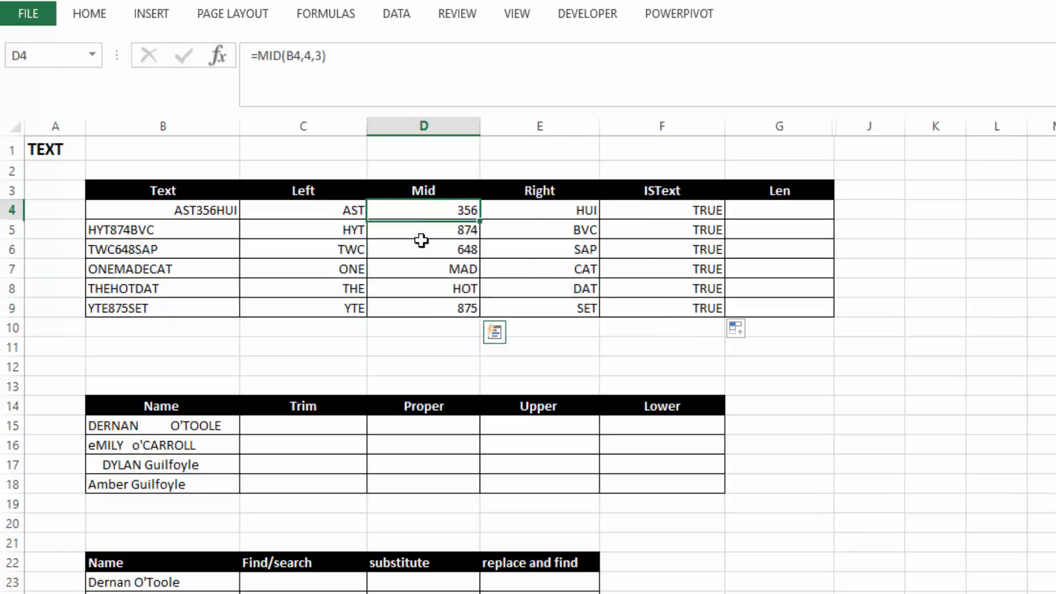
left_click_drag(419, 213, 432, 315)
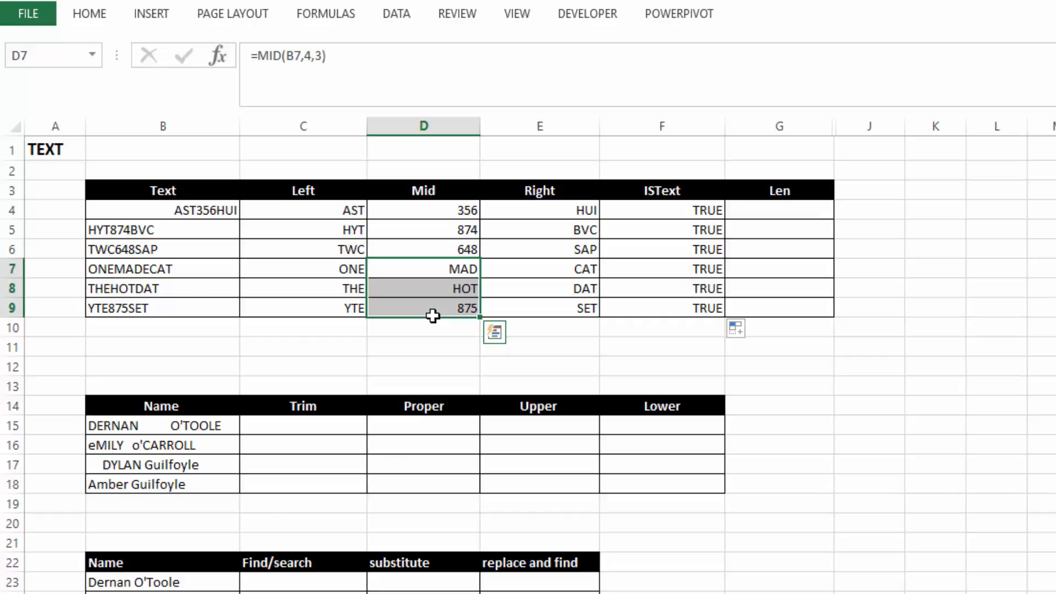
left_click(429, 209)
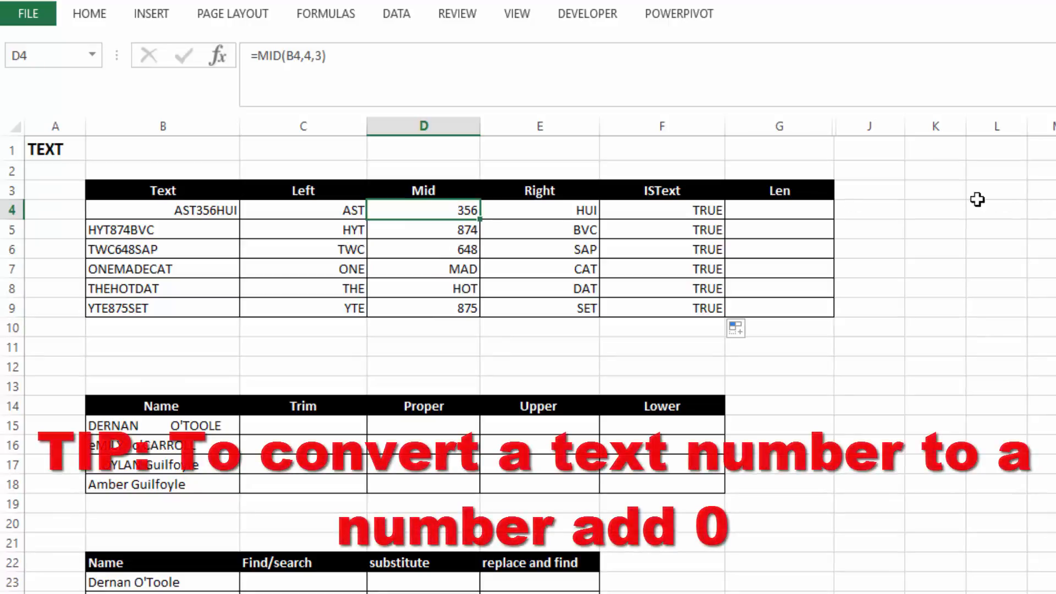
Step: Enter =D4+0 in cell K4 to convert the text number in D4 to a real number
left_click(933, 209)
type("=")
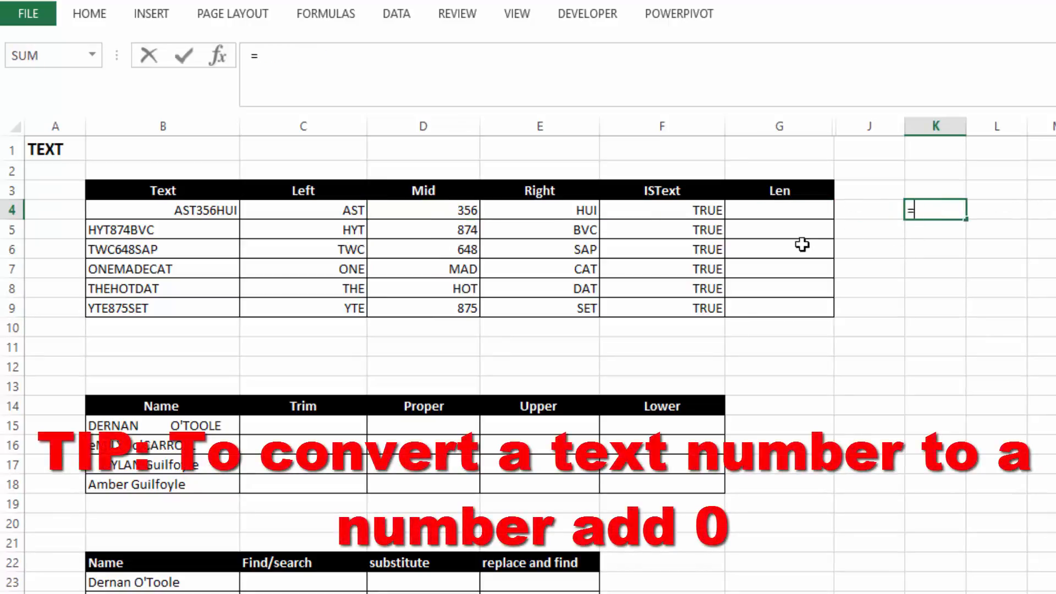
left_click(403, 209)
type("+0")
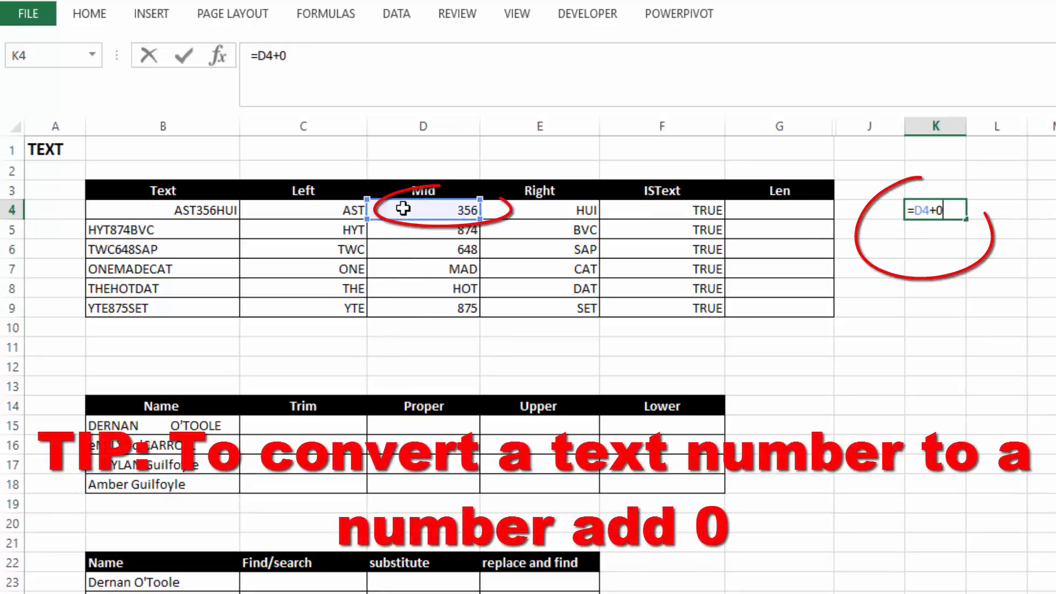
key("Return")
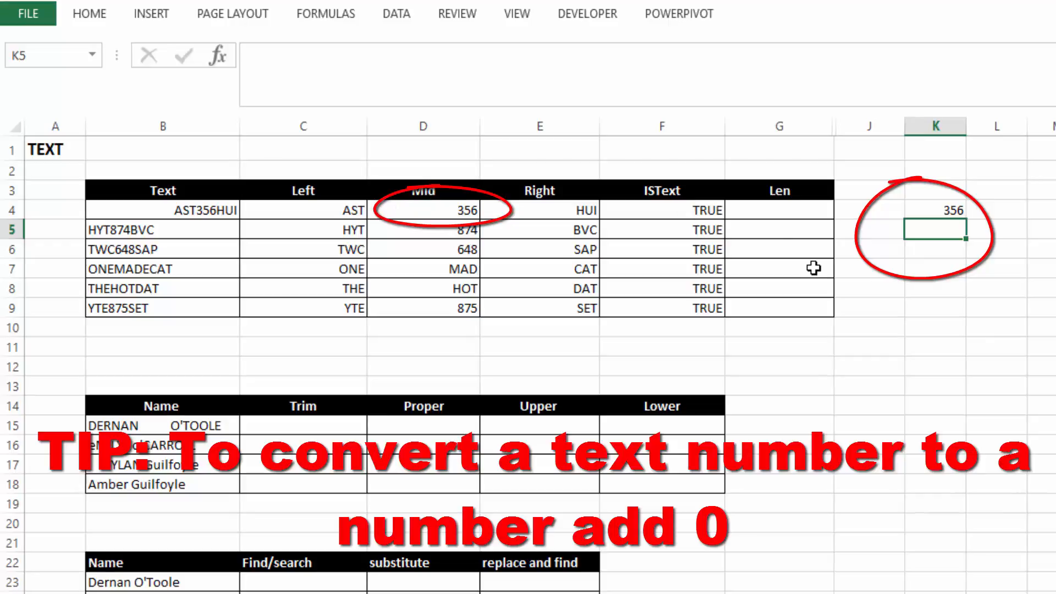
Step: Enter =ISTEXT(K4) in cell K5 to test whether the converted value is still text
type("=is")
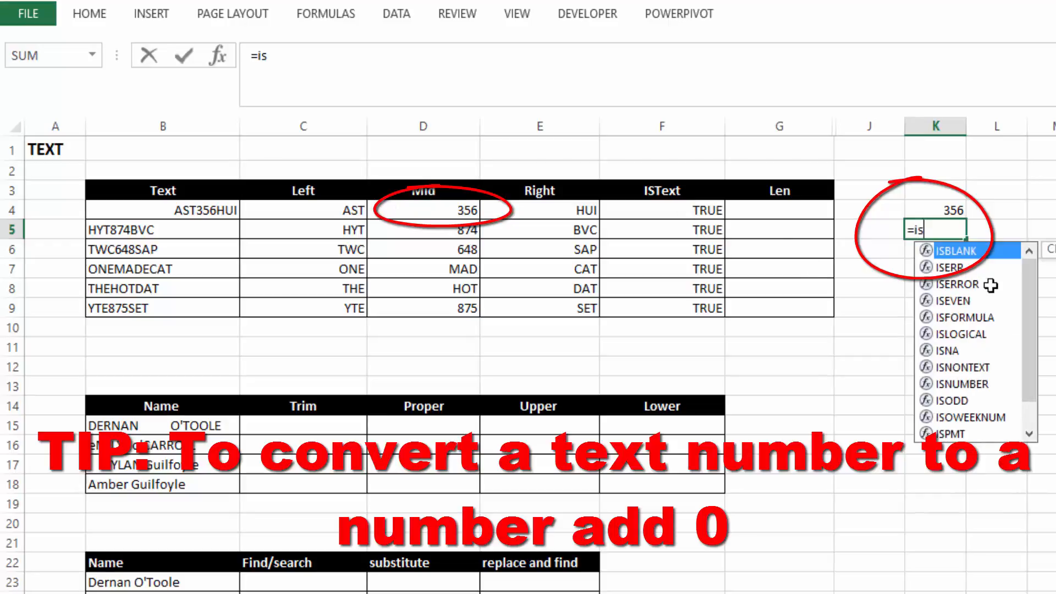
type("t")
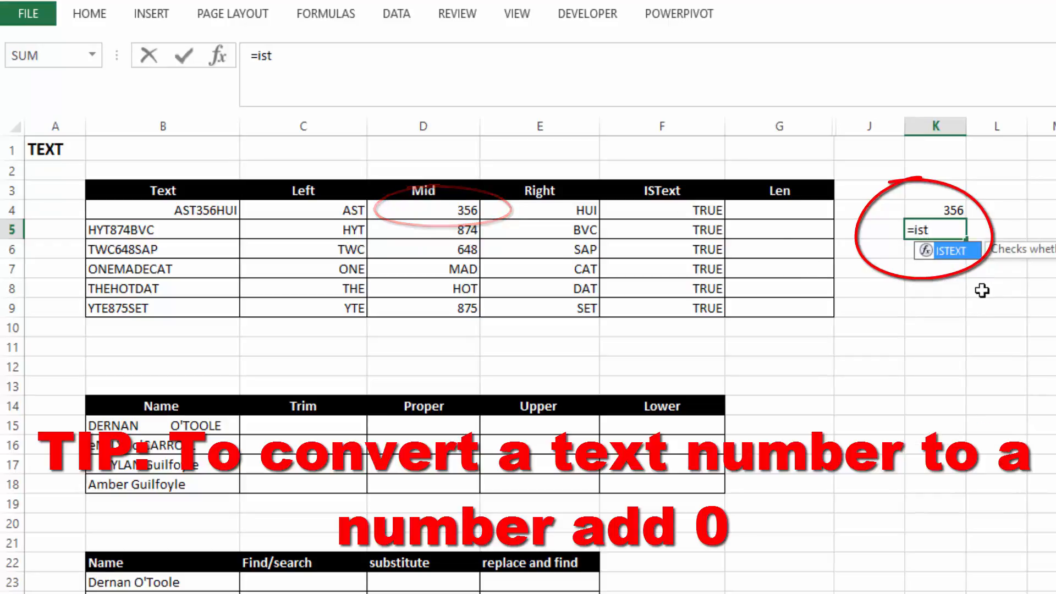
key("Tab")
left_click(948, 210)
key("Return")
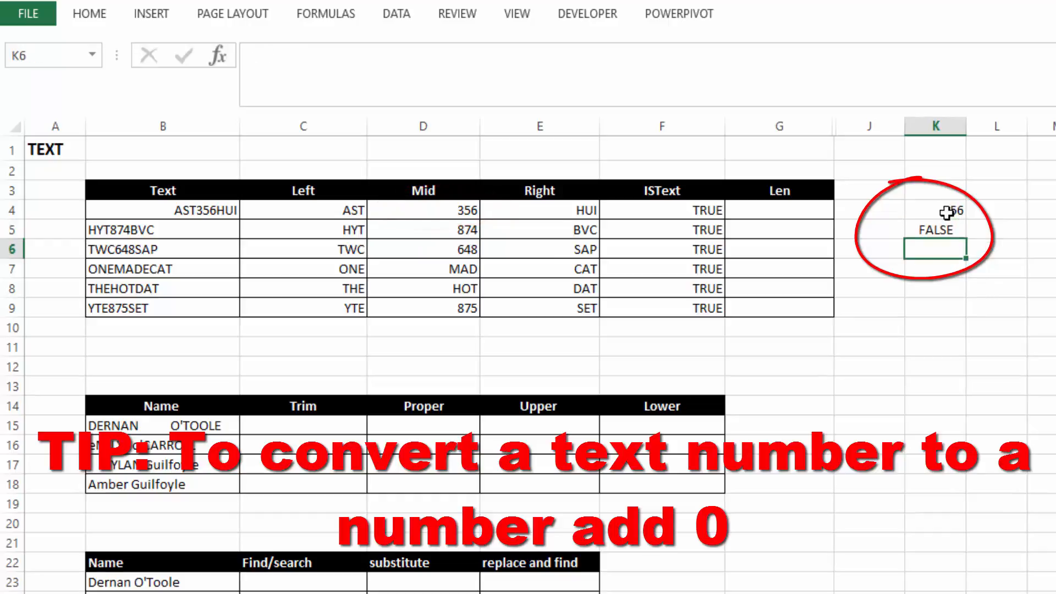
Step: Review the conversion test formulas in K4 and K5 and clear both cells
left_click(919, 230)
left_click(928, 210)
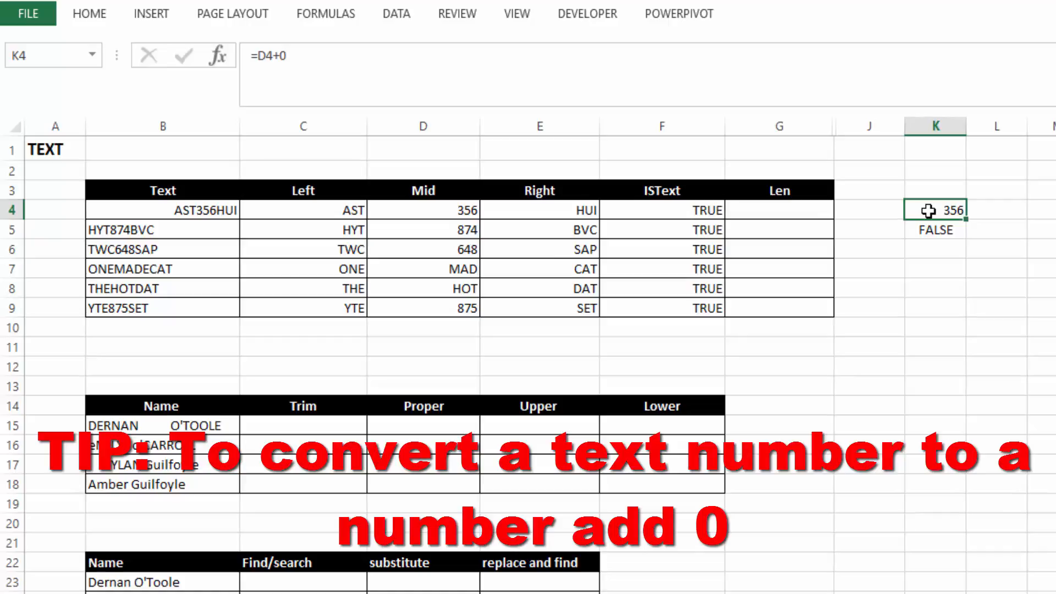
key("Delete")
key("Down")
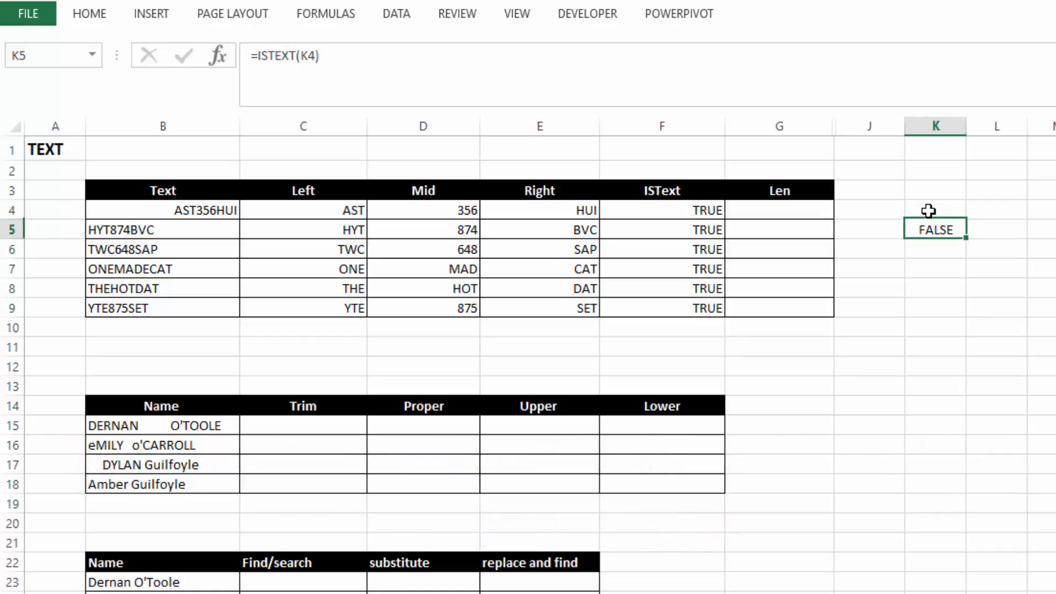
key("Delete")
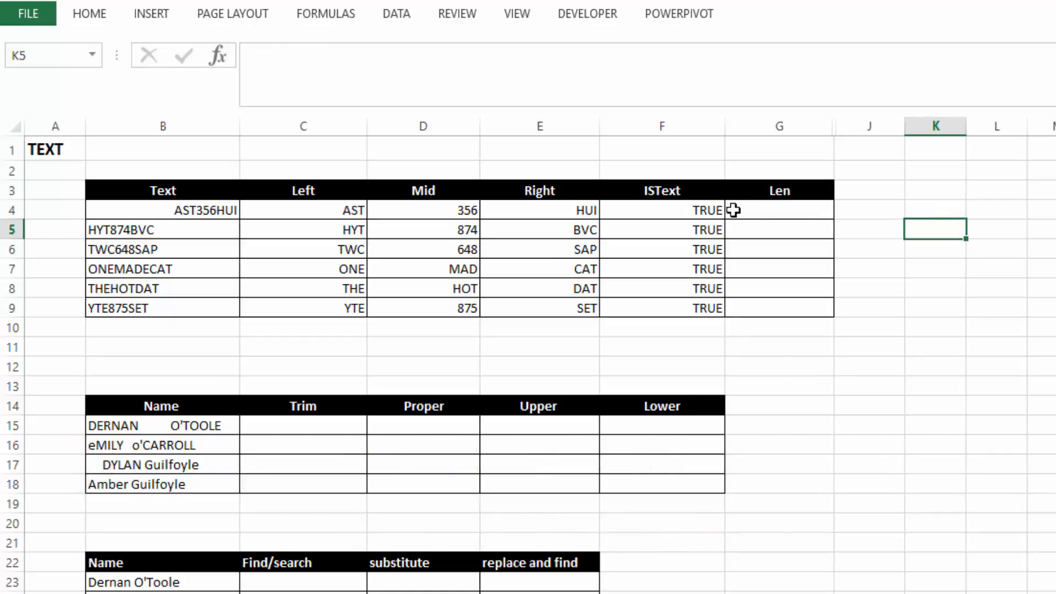
Step: Enter =LEN(B4) in cell G4 to count the characters of B4, fill the formula down to G9 and check the first results
left_click(692, 211)
left_click(789, 212)
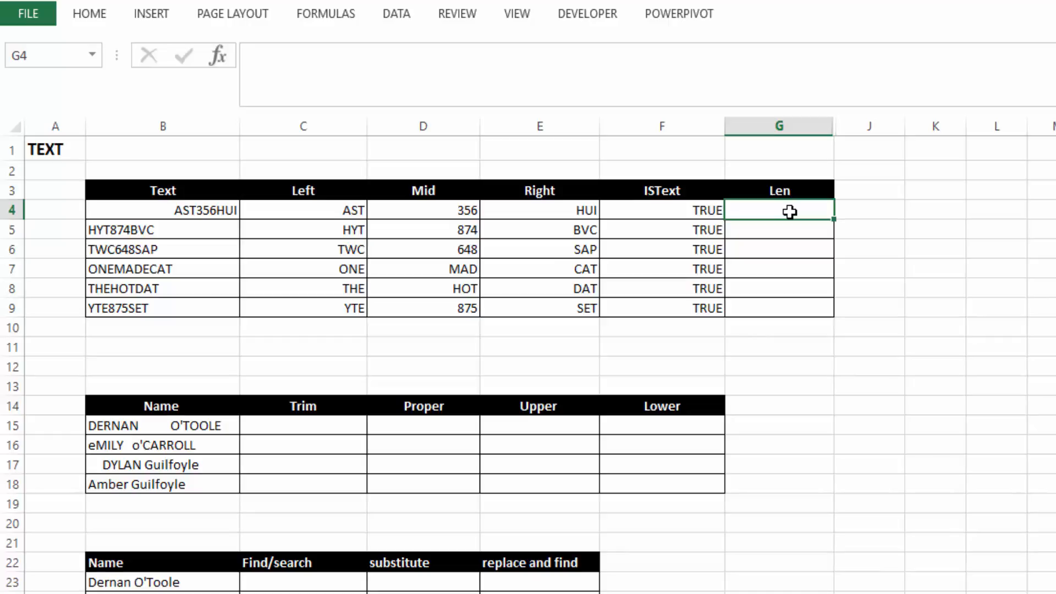
type("=len")
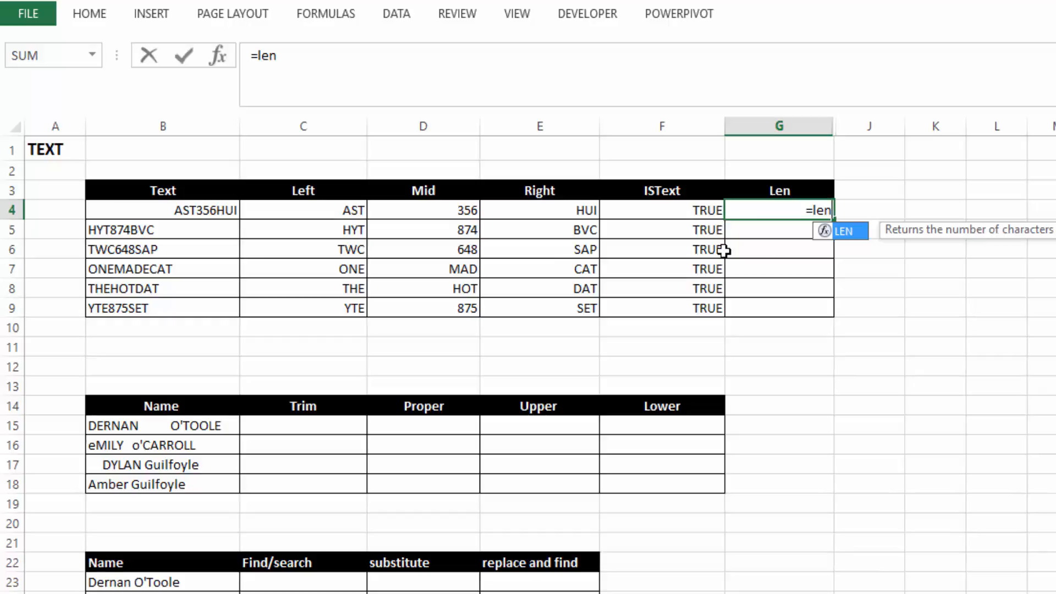
key("Tab")
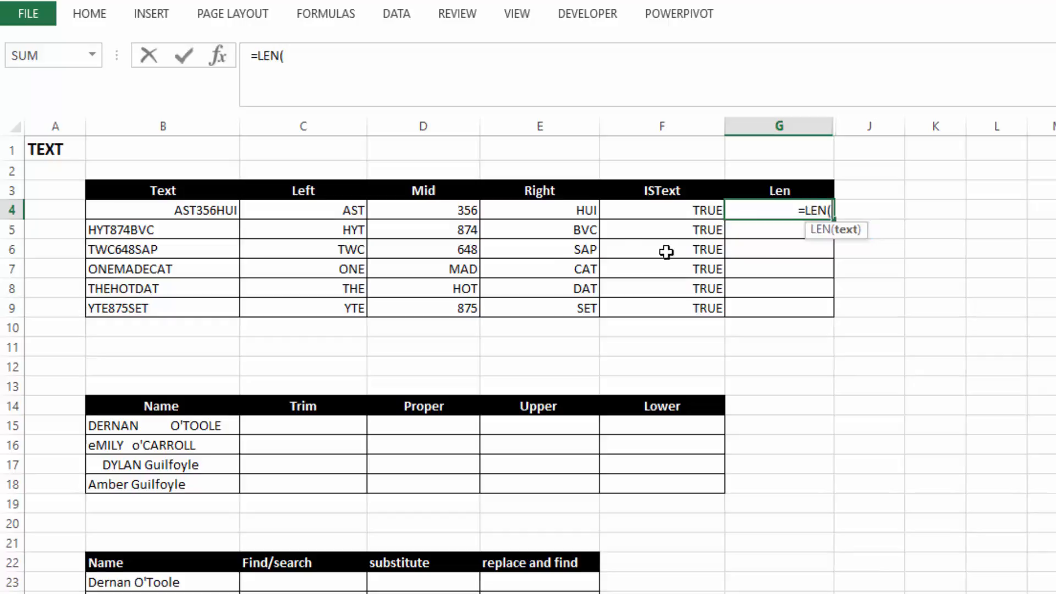
left_click(196, 210)
key("Return")
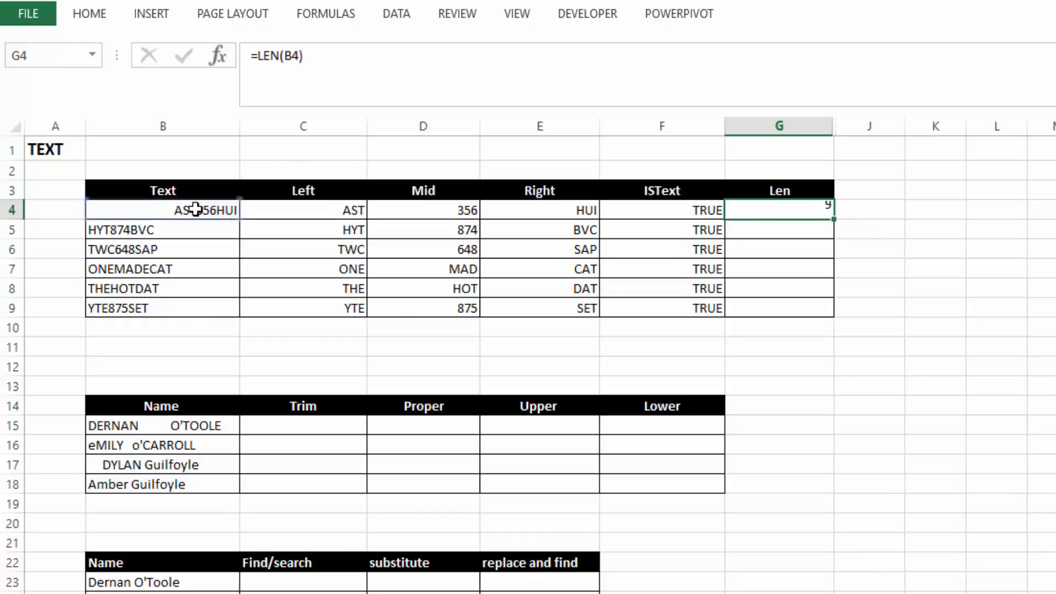
left_click(812, 214)
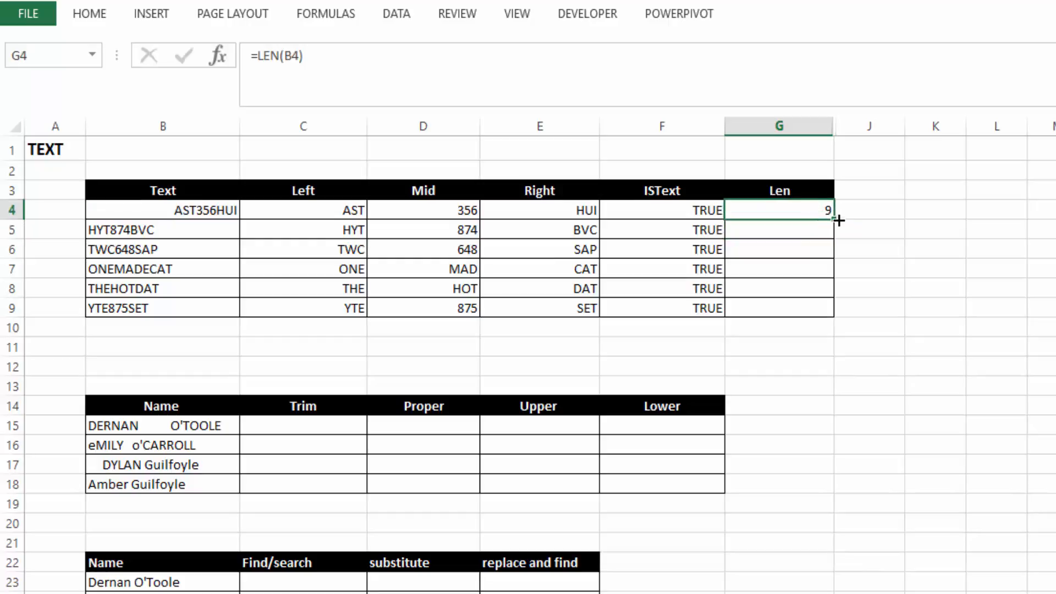
double_click(834, 219)
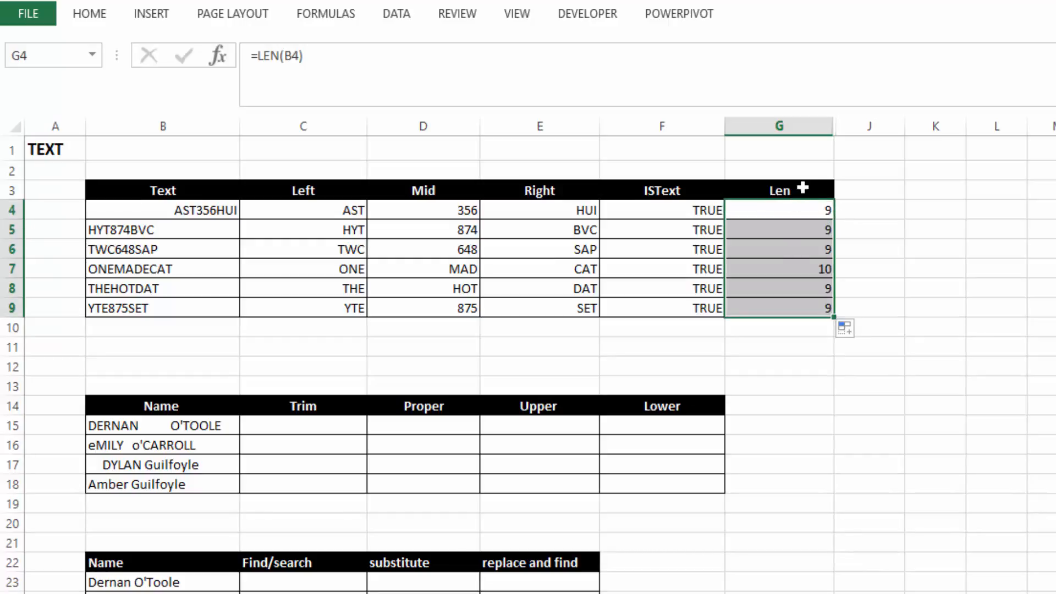
left_click(798, 208)
left_click(789, 226)
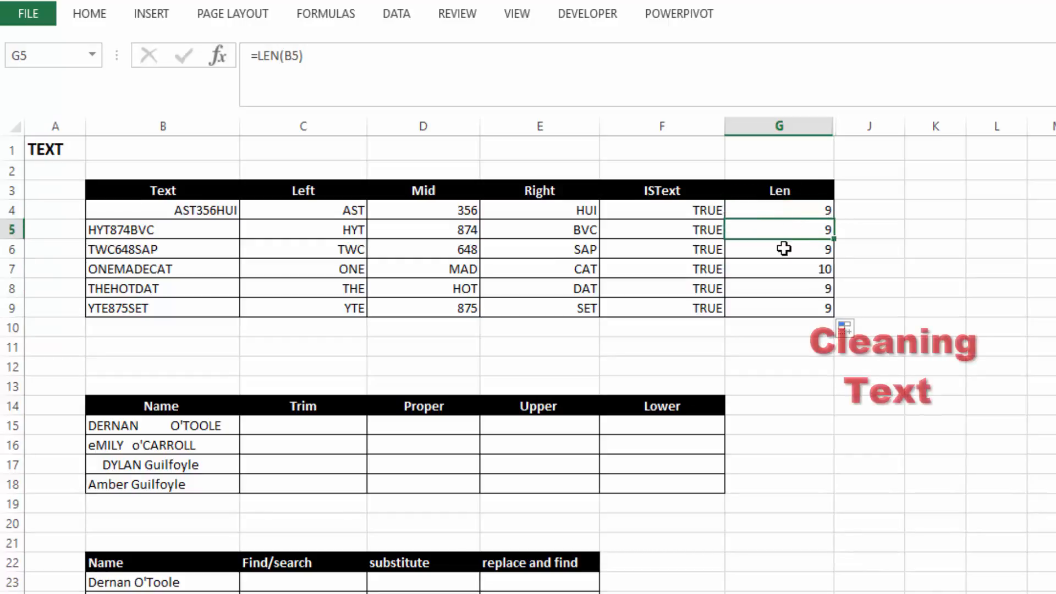
Step: Examine the name-cleaning table in B14:F18, including its Trim, Proper, Upper and Lower columns and the irregular spacing in the source names
left_click(785, 246)
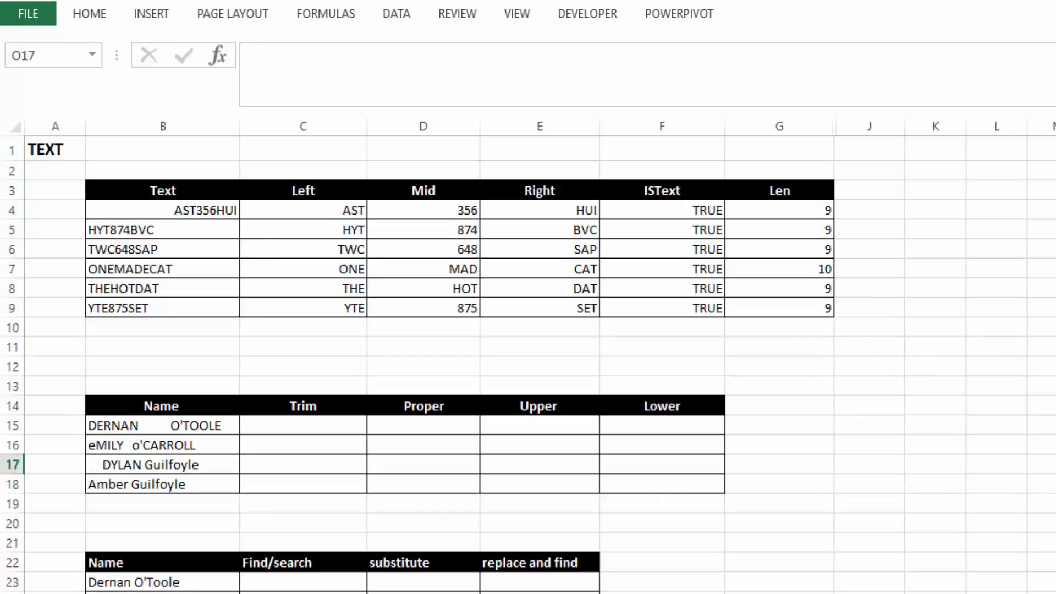
scroll(528, 363, "down", 3)
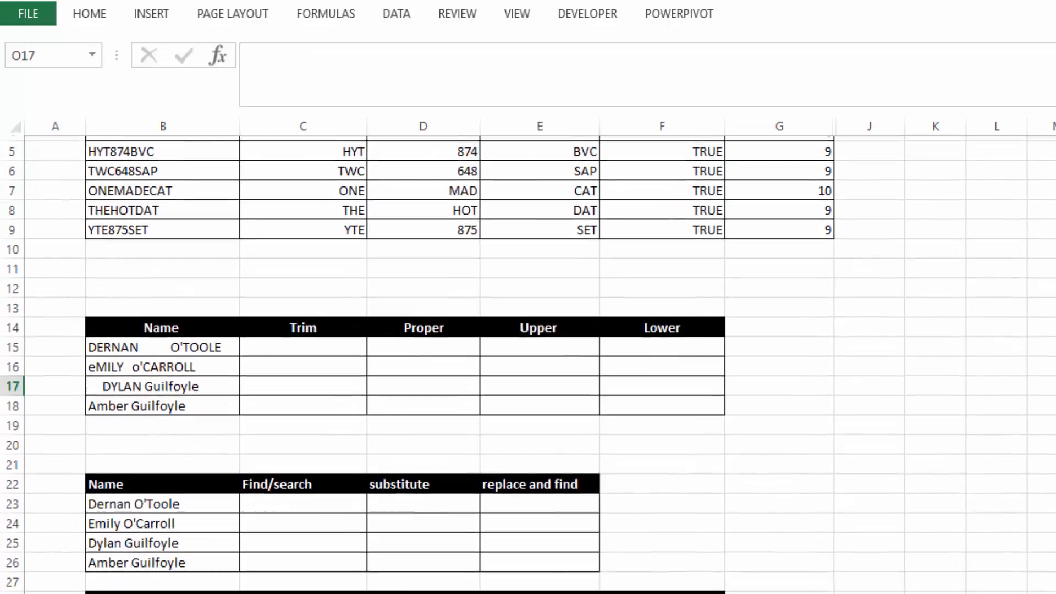
scroll(837, 317, "down", 1)
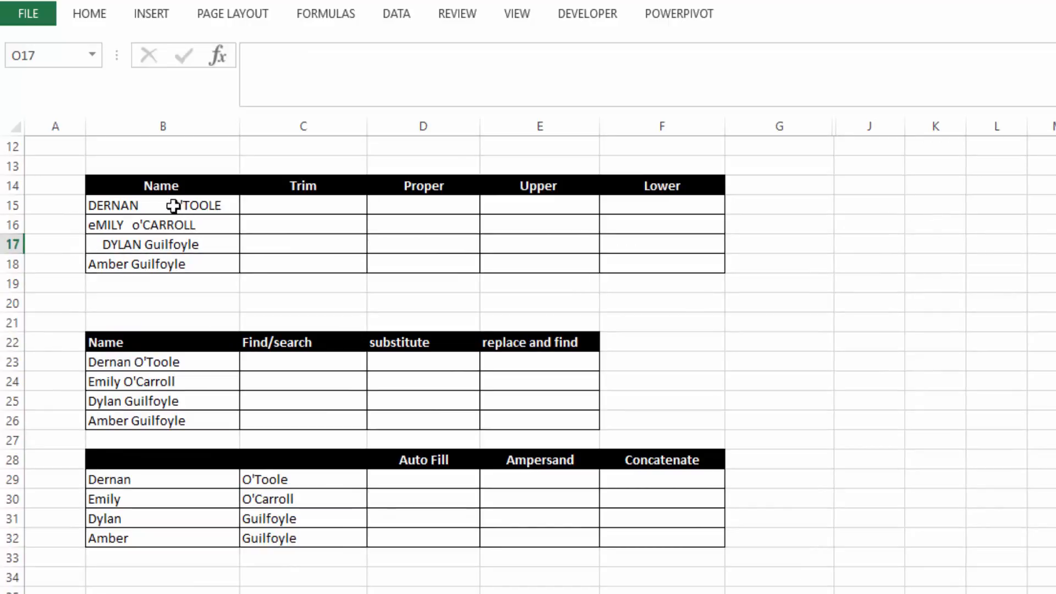
left_click_drag(165, 187, 698, 263)
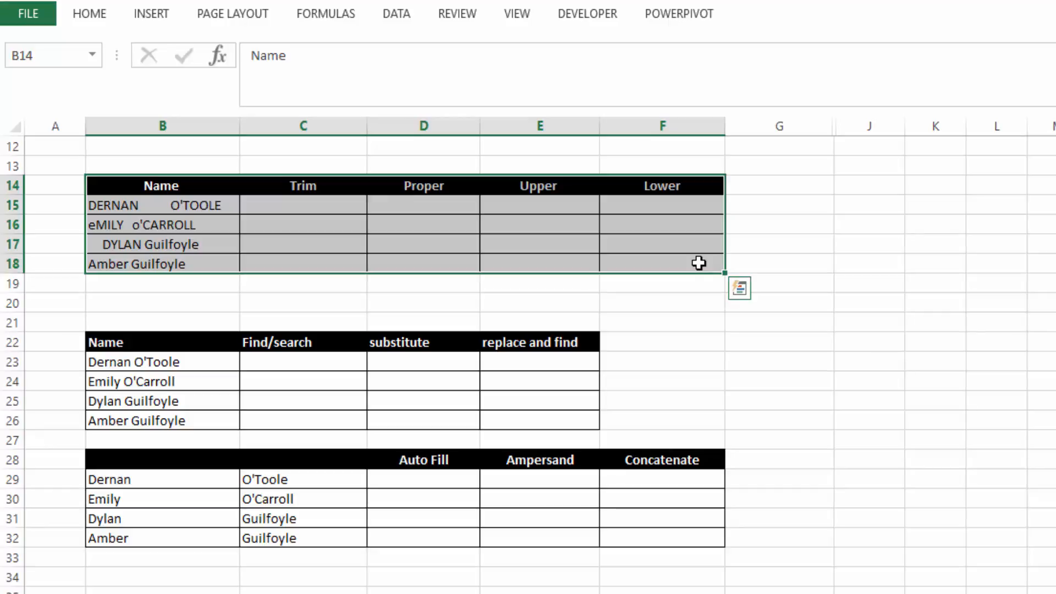
left_click(339, 210)
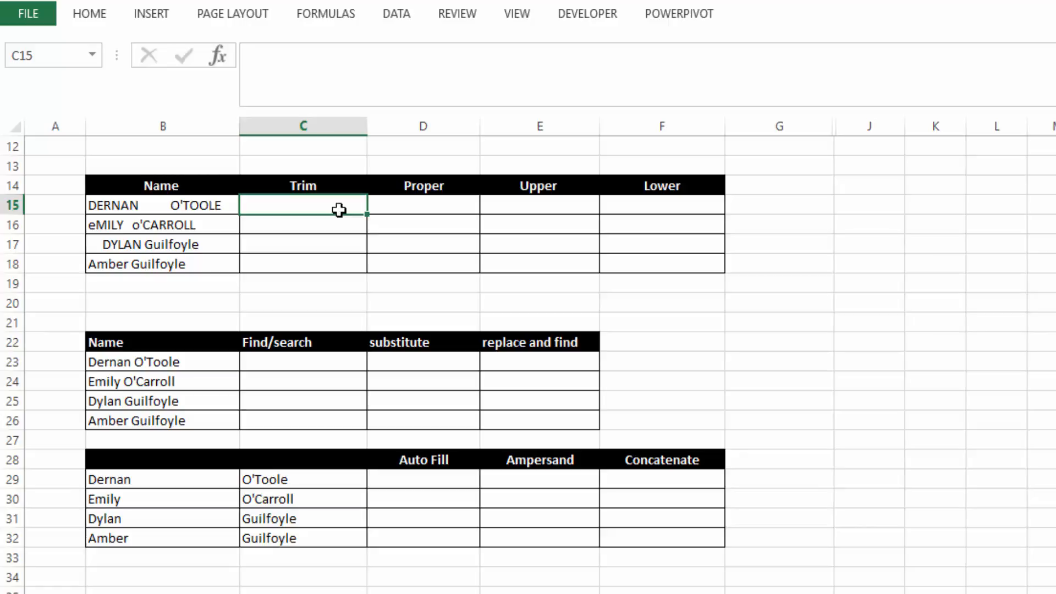
left_click_drag(147, 209, 152, 261)
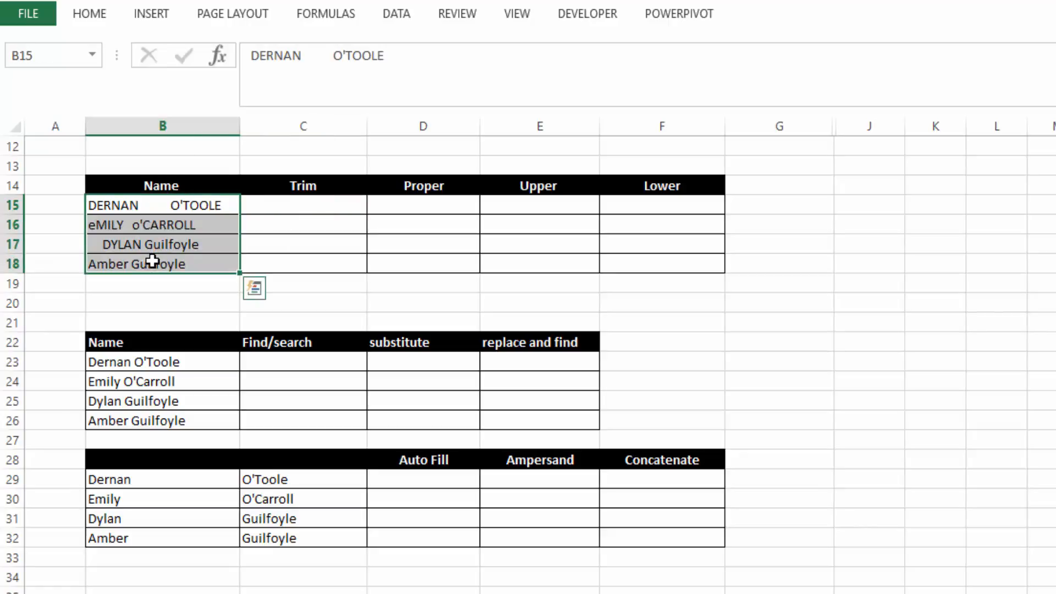
left_click(275, 185)
left_click(426, 183)
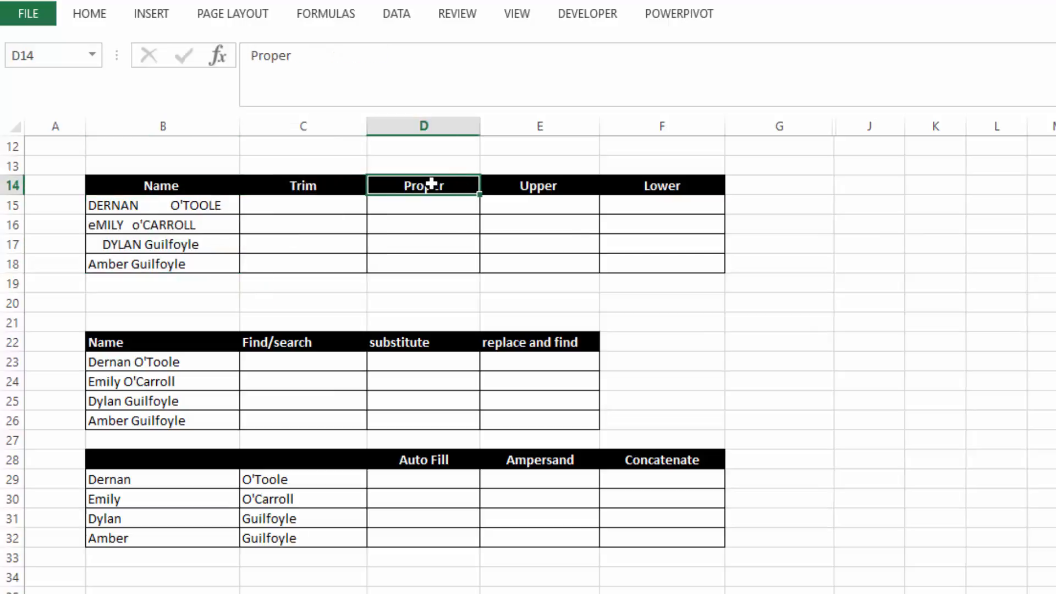
left_click(556, 180)
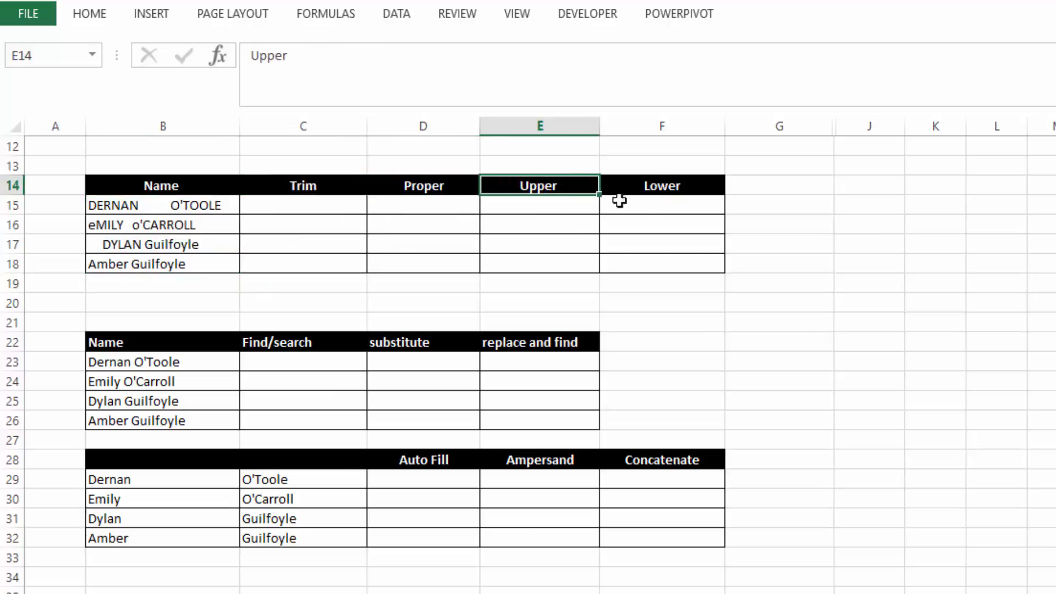
left_click(657, 182)
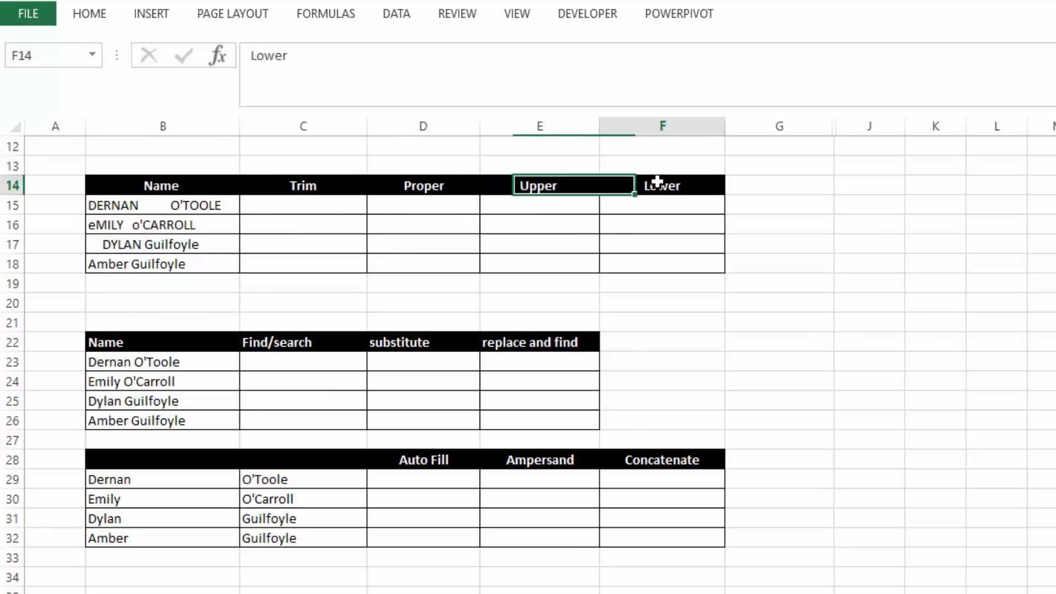
left_click(208, 172)
left_click(325, 184)
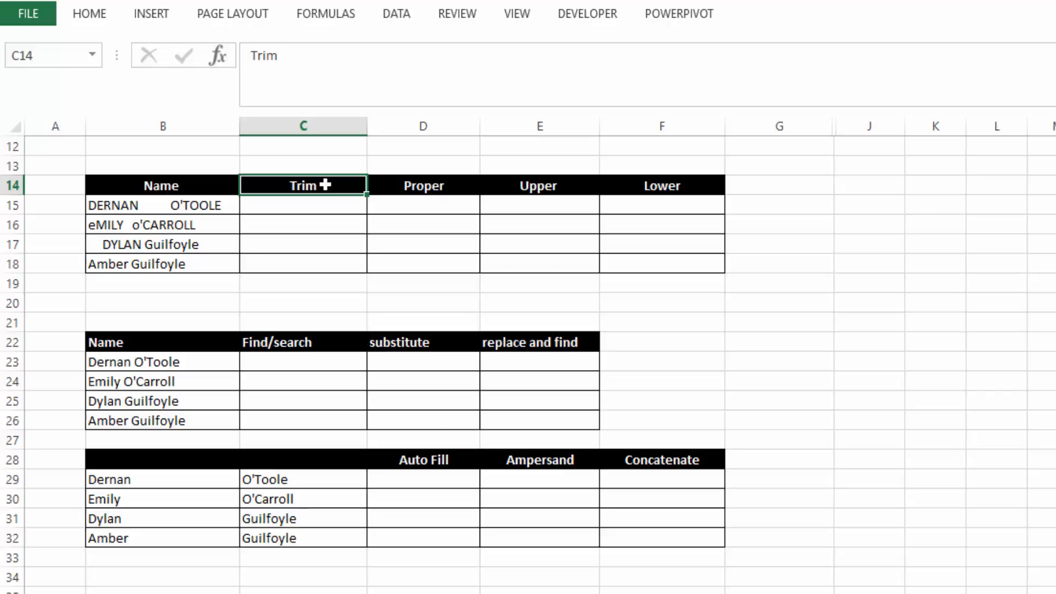
left_click(317, 197)
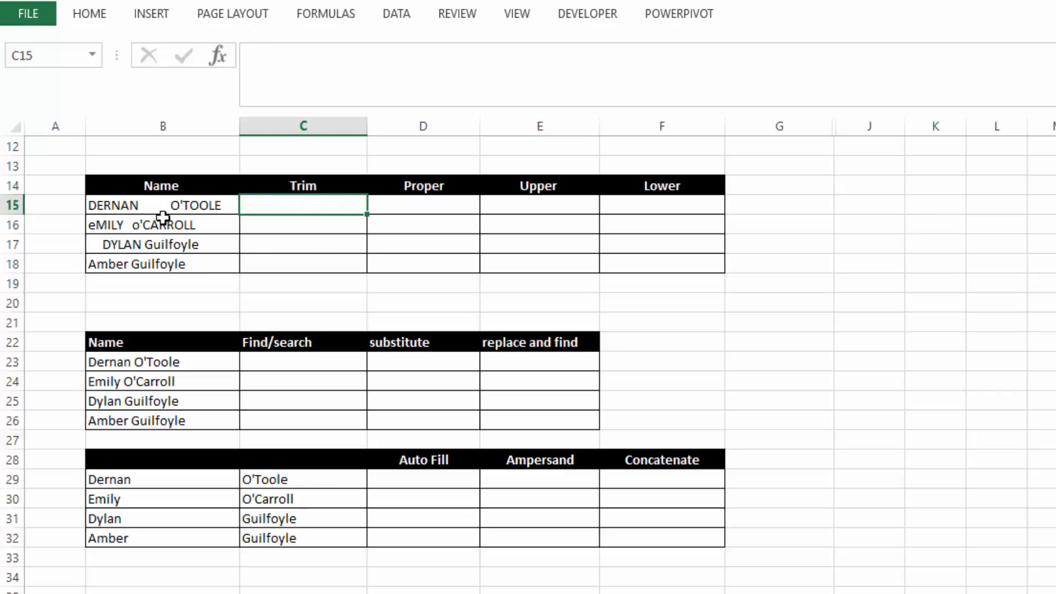
left_click(98, 207)
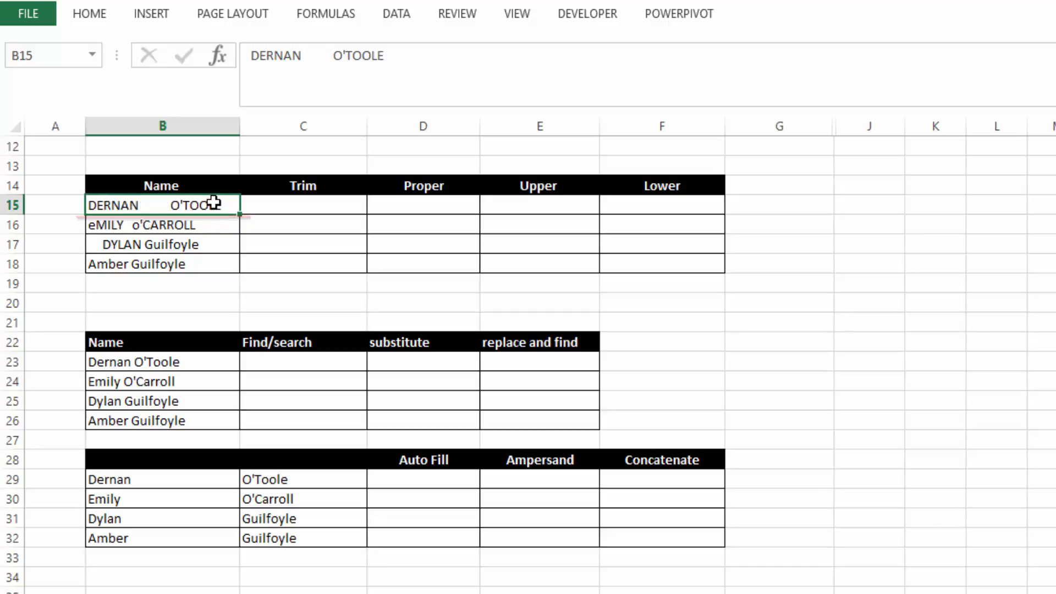
left_click(115, 247)
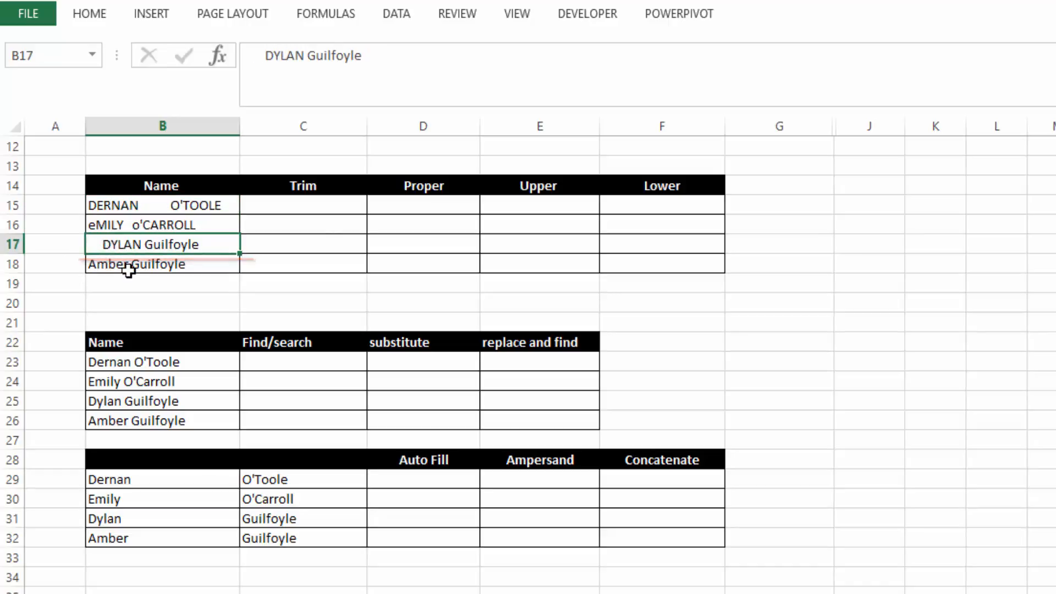
Step: Enter =TRIM(B15) in cell C15 to remove the extra spaces and fill the formula down to C18
left_click(305, 203)
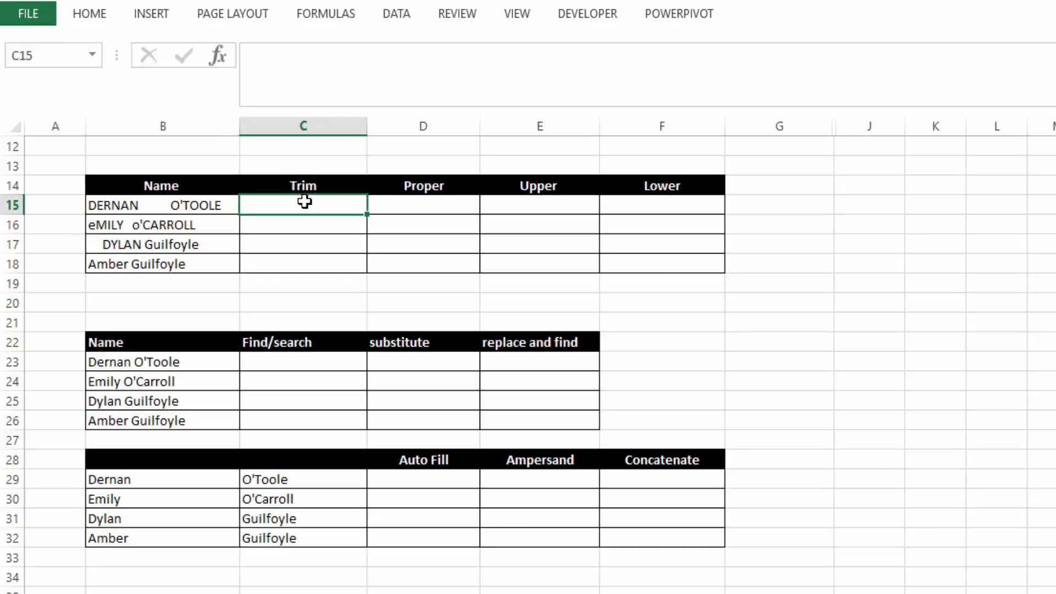
type("=tim")
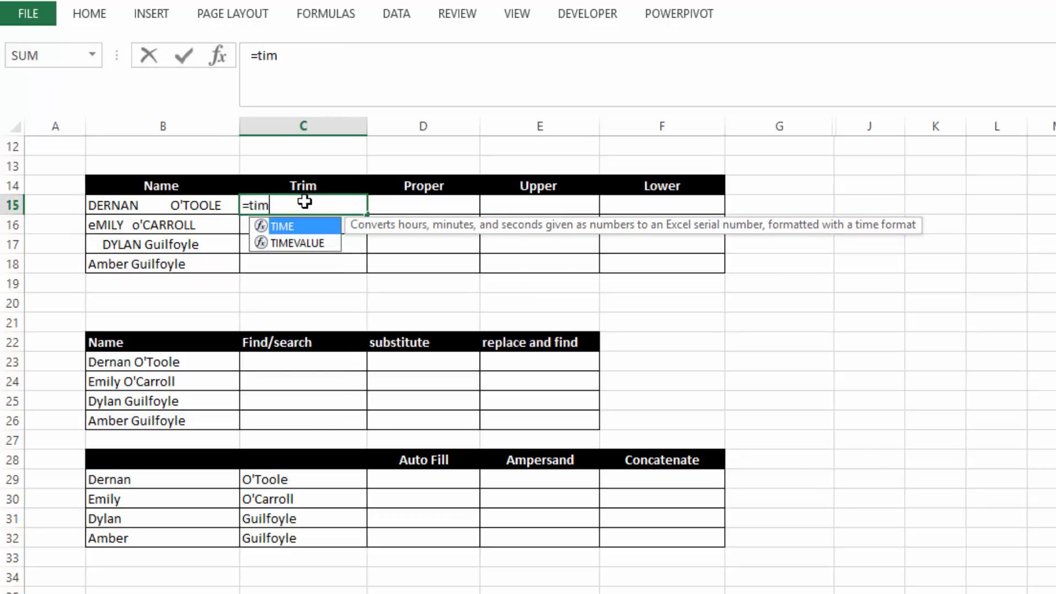
key("BackSpace")
key("BackSpace")
key("BackSpace")
type("TRIM")
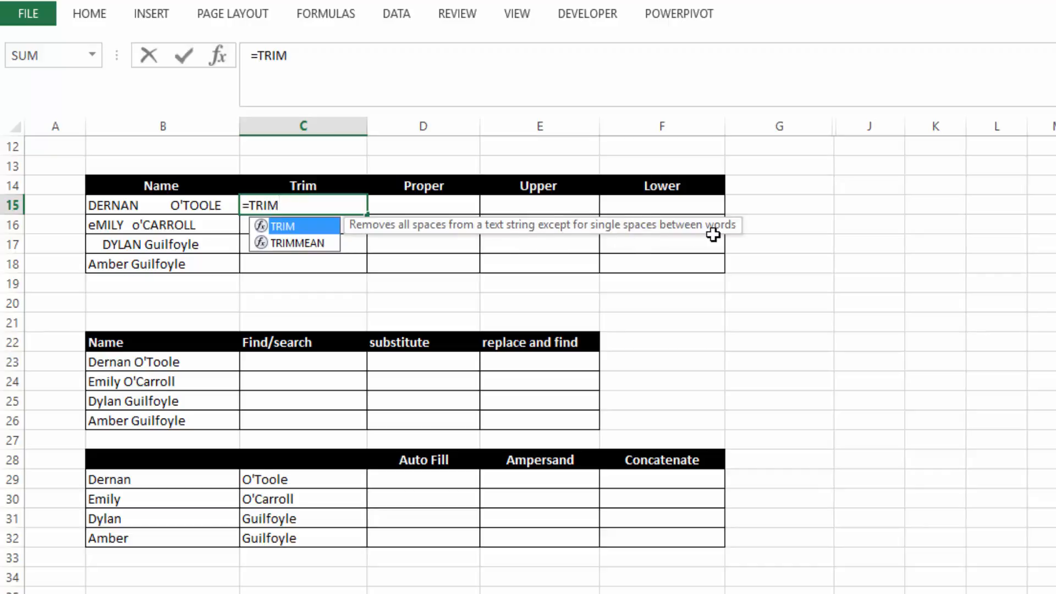
type("(")
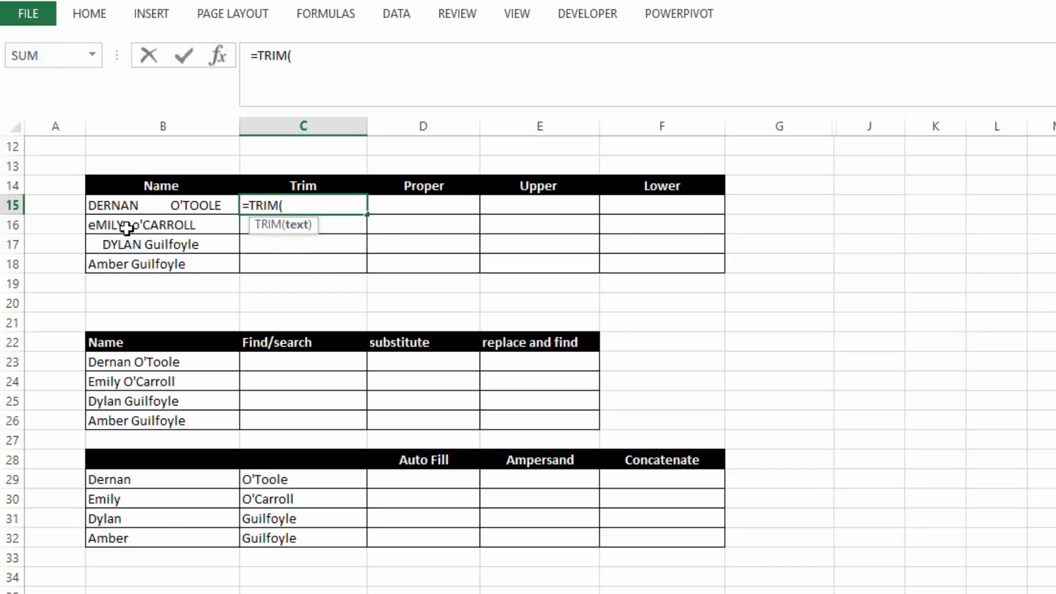
left_click(122, 204)
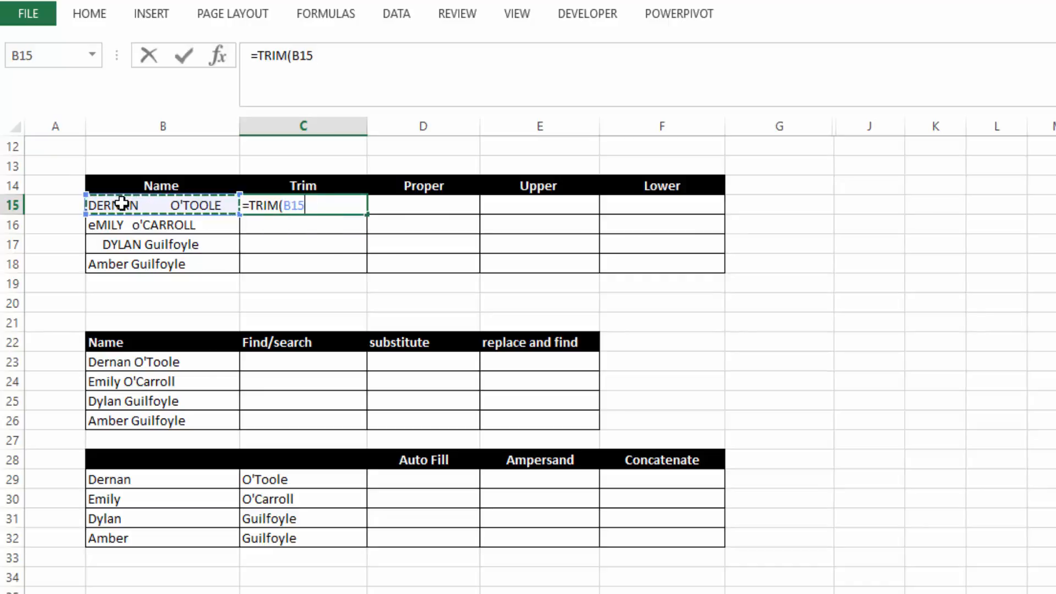
type(")")
key("Return")
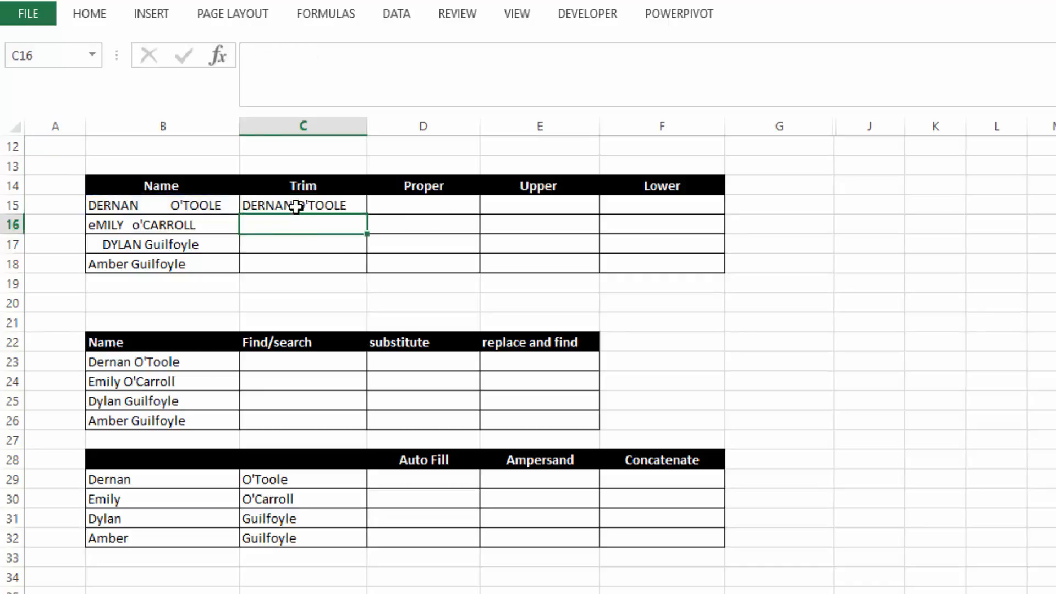
left_click(297, 206)
left_click_drag(367, 214, 354, 270)
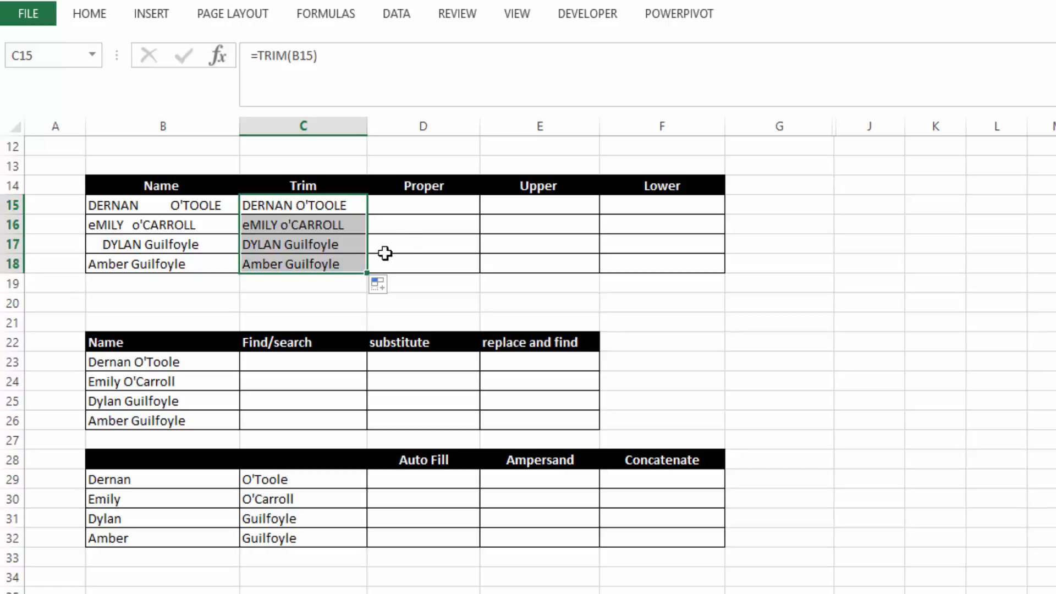
Step: Enter =PROPER(C15) in cell D15 to convert the trimmed name to proper case
left_click(426, 187)
left_click(421, 205)
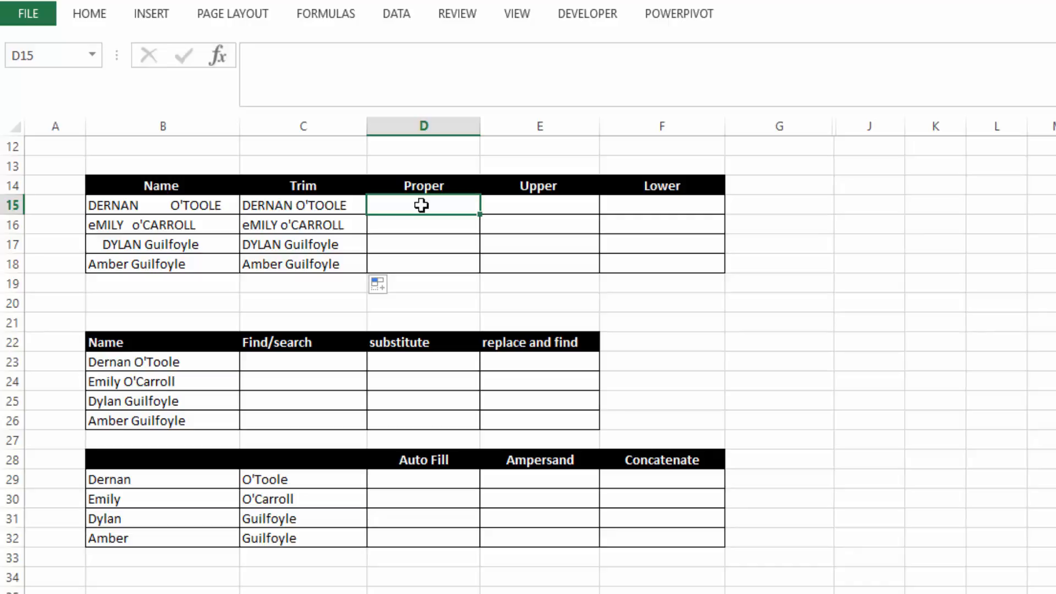
type("=")
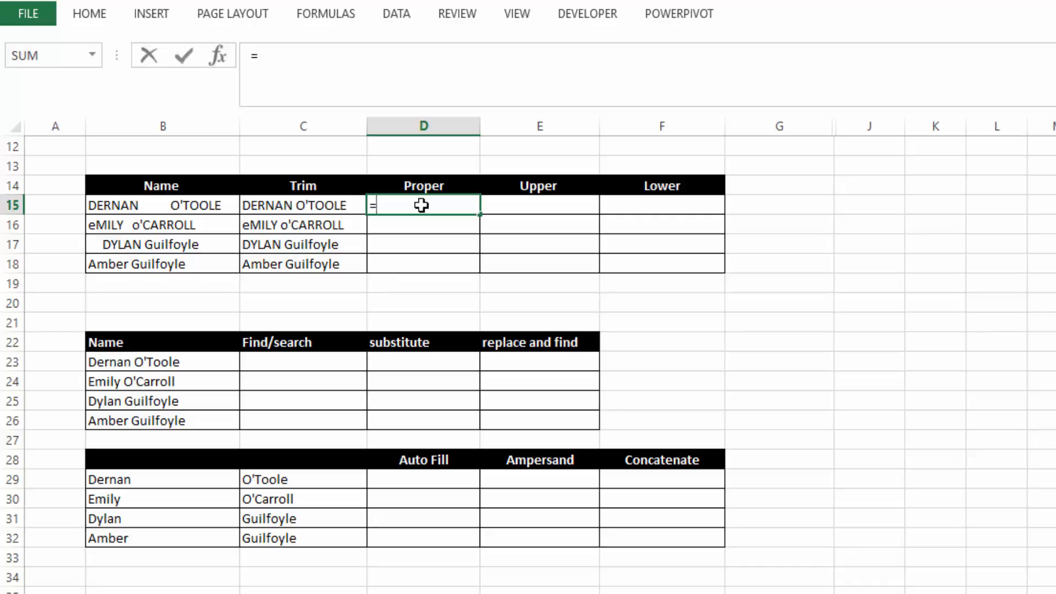
type("pro")
key("Down")
key("Down")
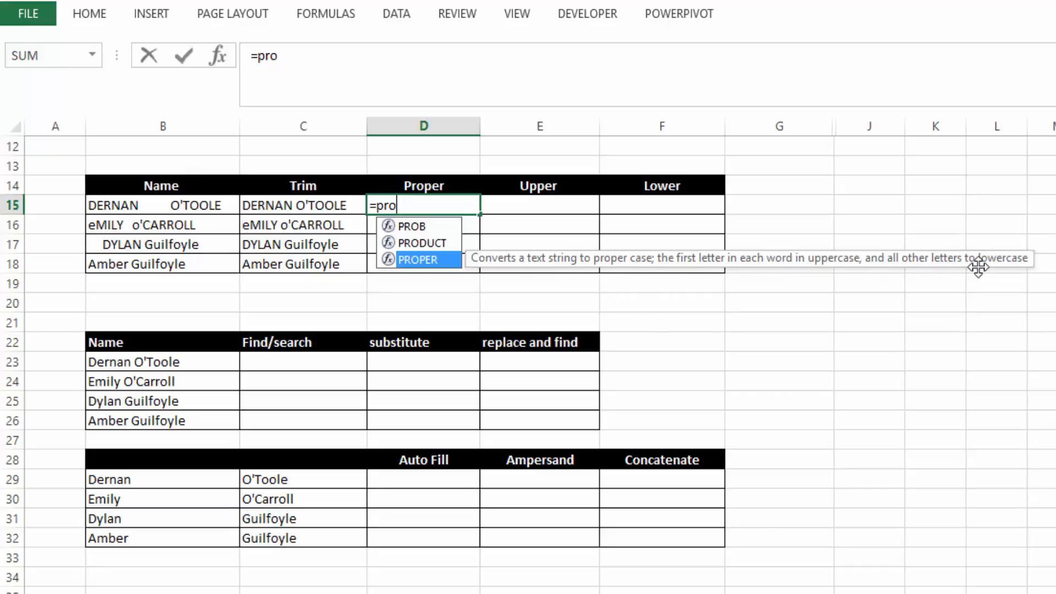
double_click(435, 263)
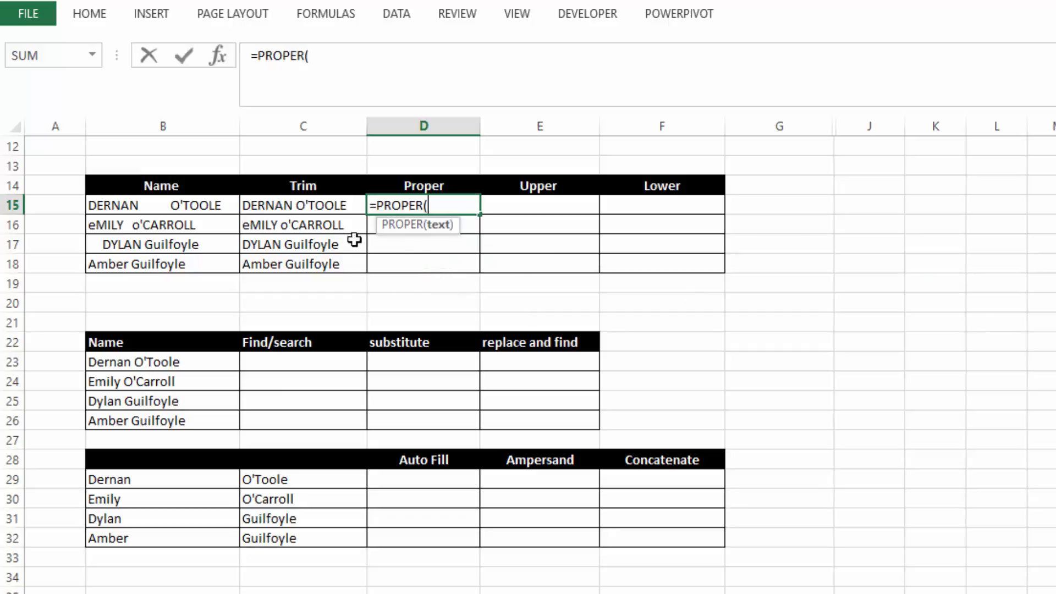
left_click(284, 205)
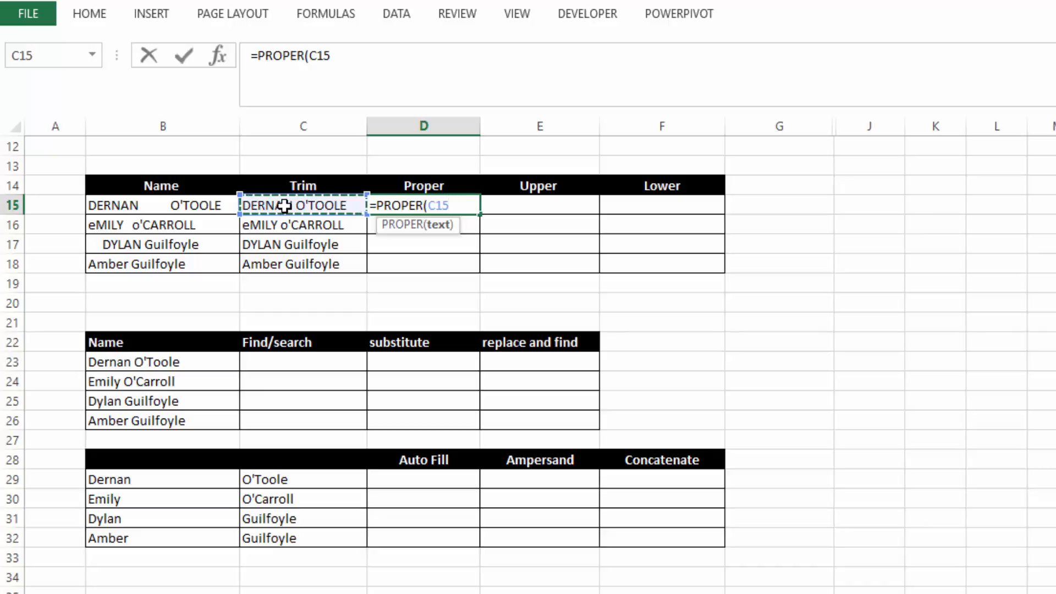
type(")")
key("Return")
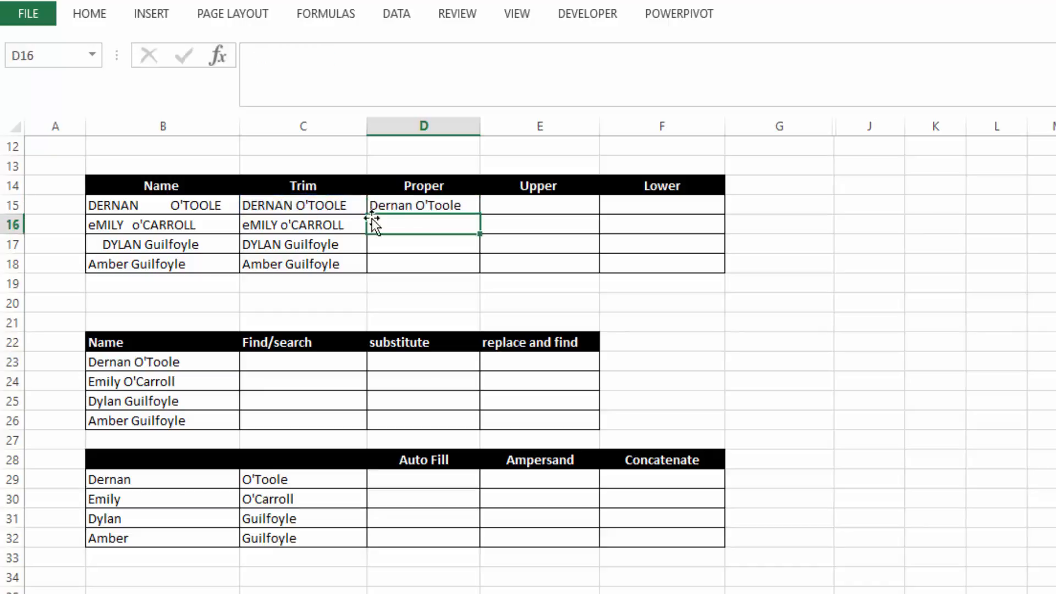
Step: Fill the PROPER formula from D15 down to D18 and compare the results with the trimmed names in column C
left_click(438, 205)
left_click_drag(479, 214, 455, 273)
left_click(309, 210)
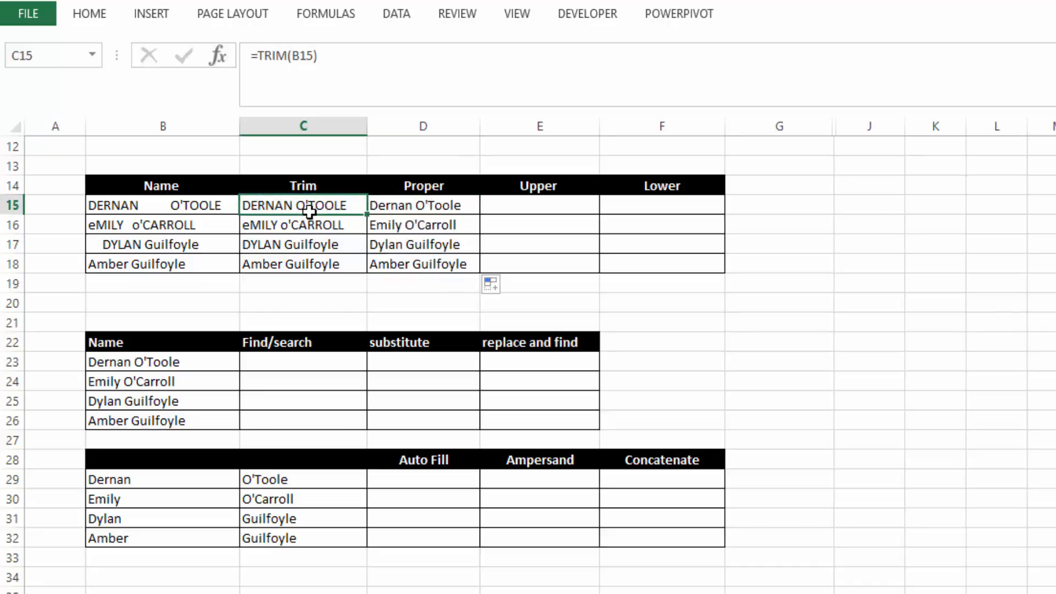
left_click(437, 209)
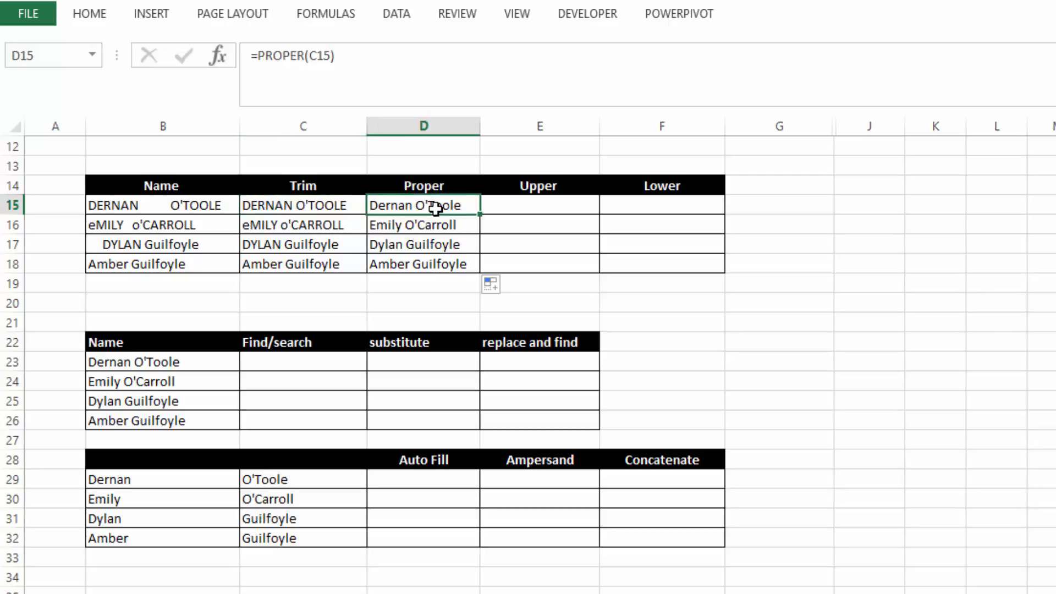
left_click(318, 223)
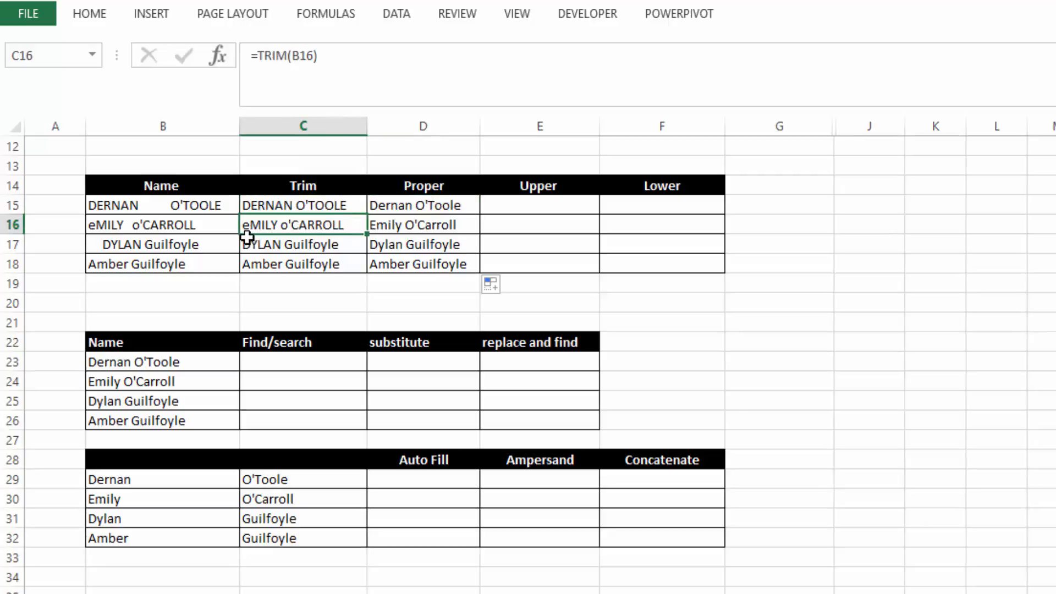
left_click(406, 228)
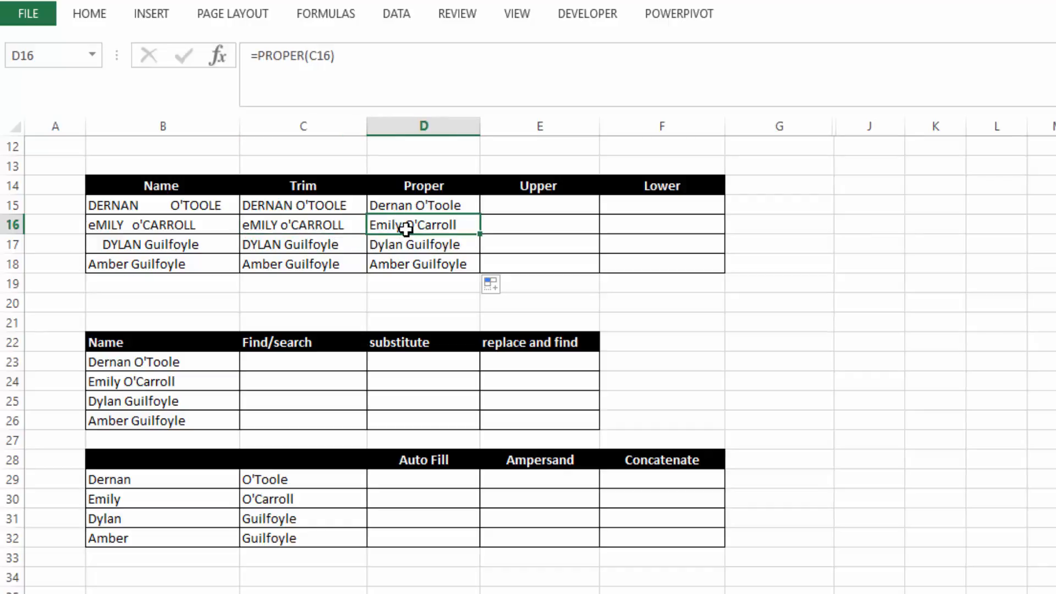
left_click_drag(409, 207, 407, 268)
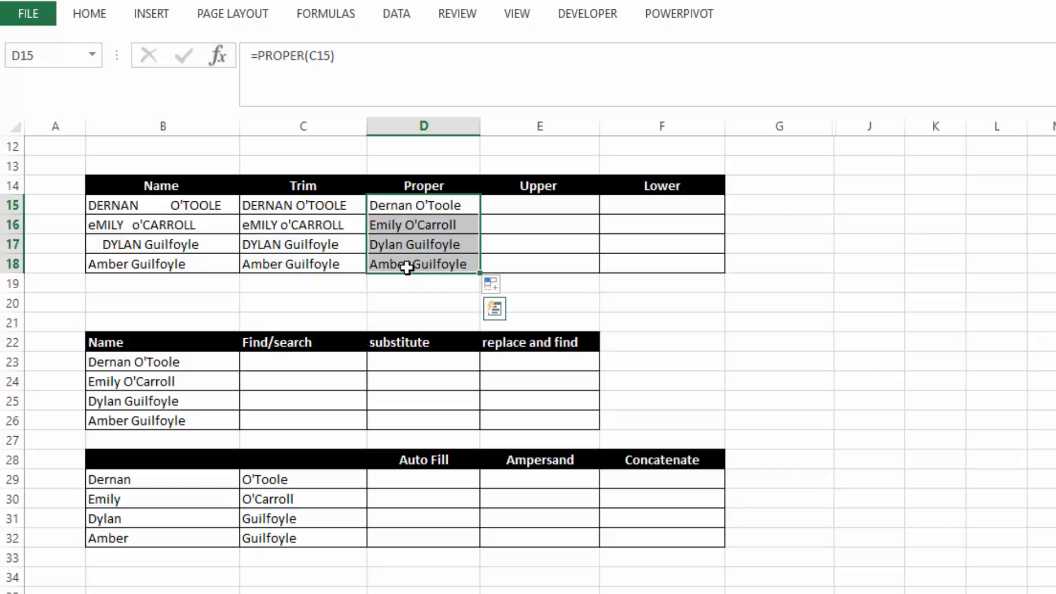
Step: Enter =UPPER(D15) in cell E15 to convert the proper-case name to capitals and fill the formula down to E18
left_click(545, 207)
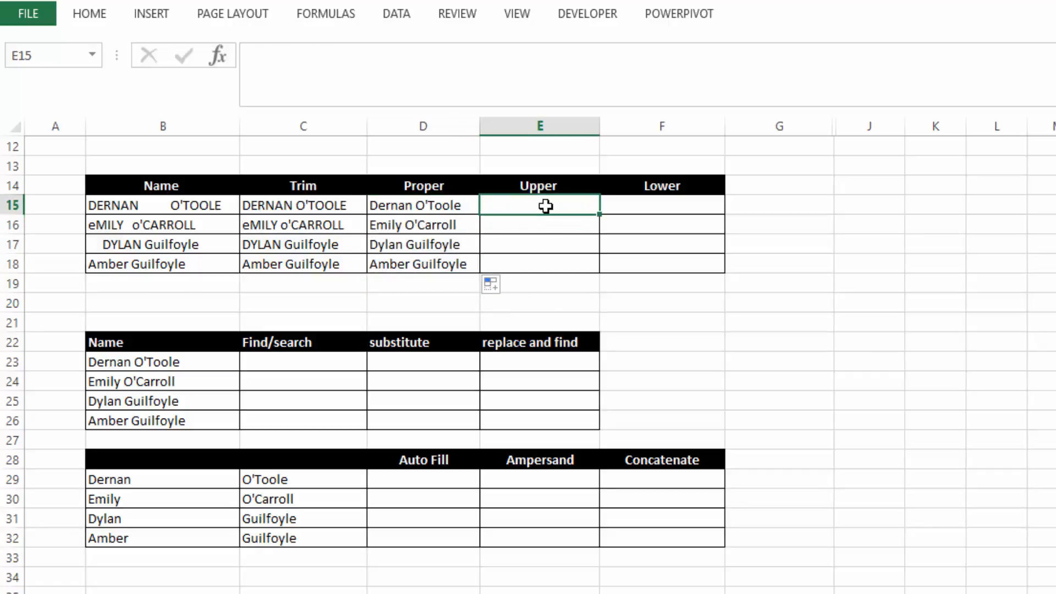
type("=")
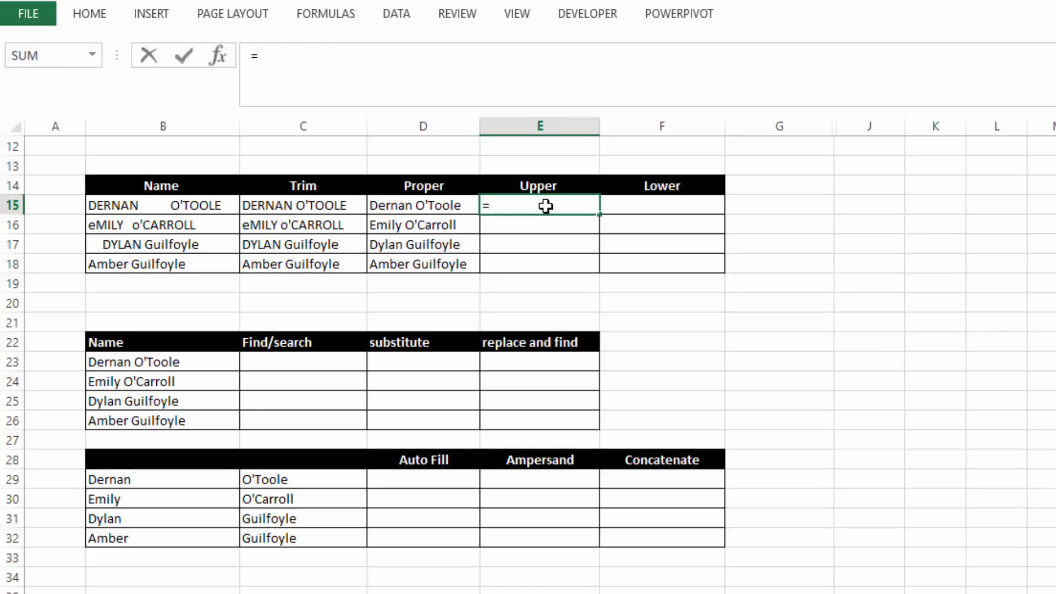
type("upp")
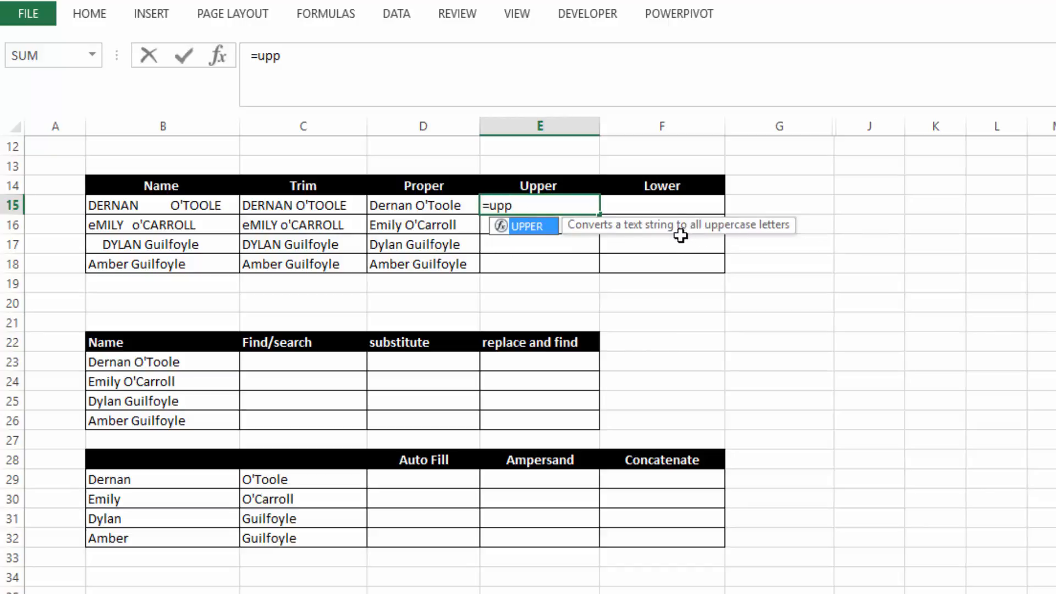
key("Tab")
left_click(400, 205)
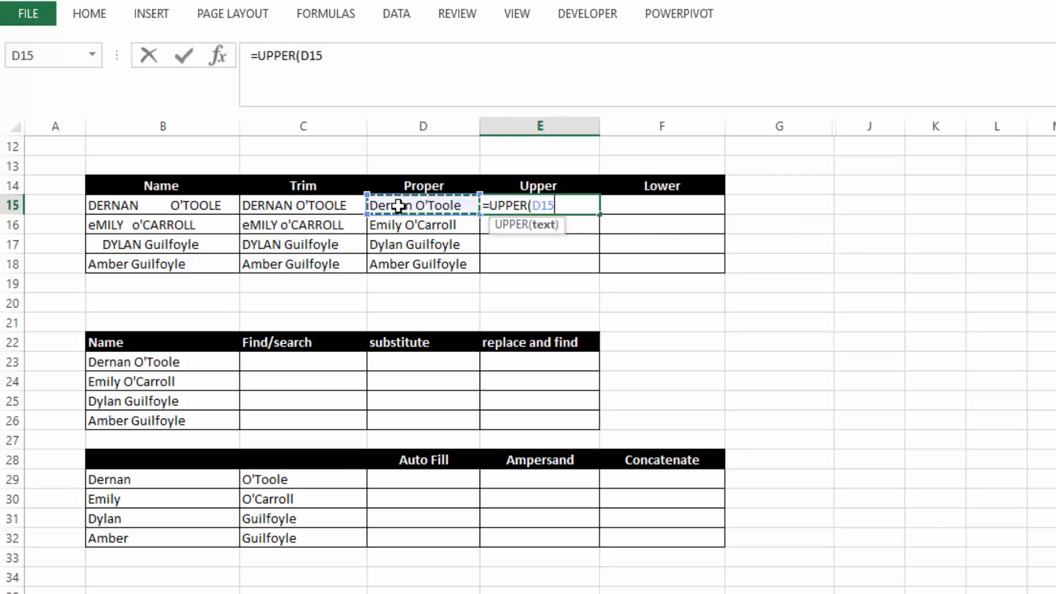
type(")")
key("Return")
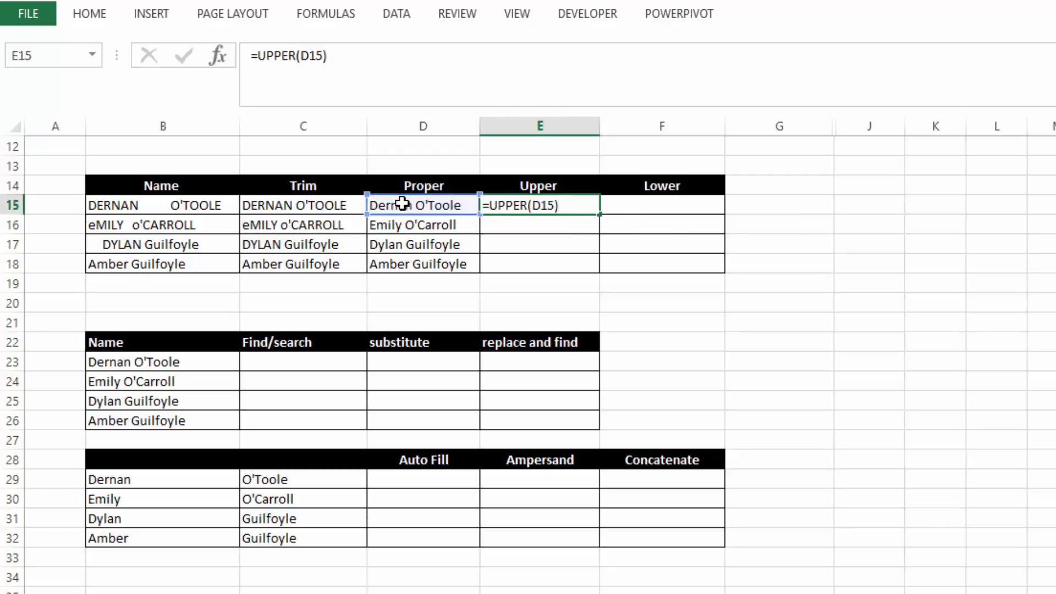
left_click(535, 205)
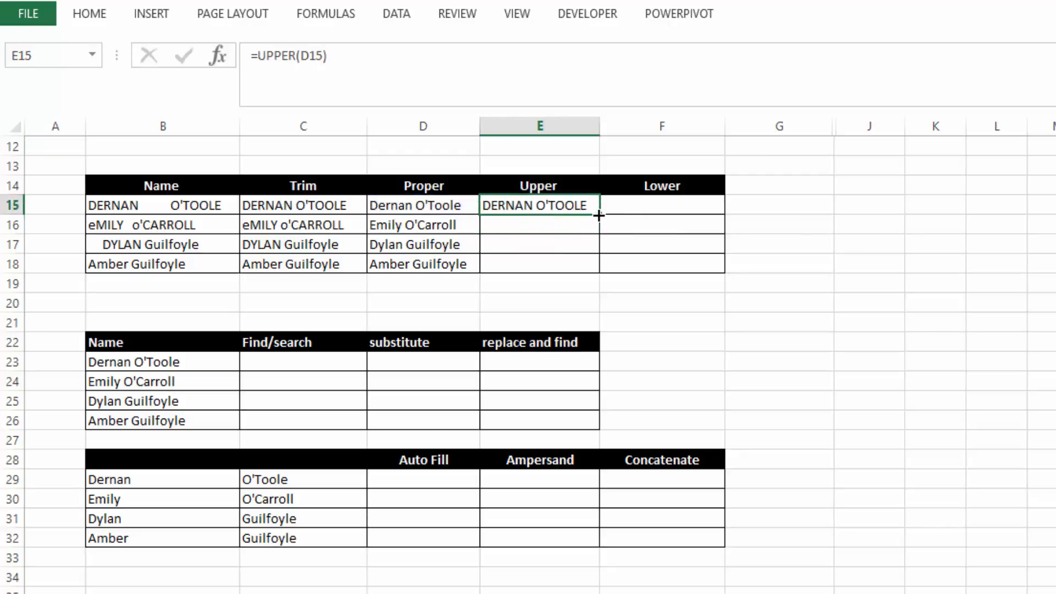
left_click_drag(599, 215, 586, 275)
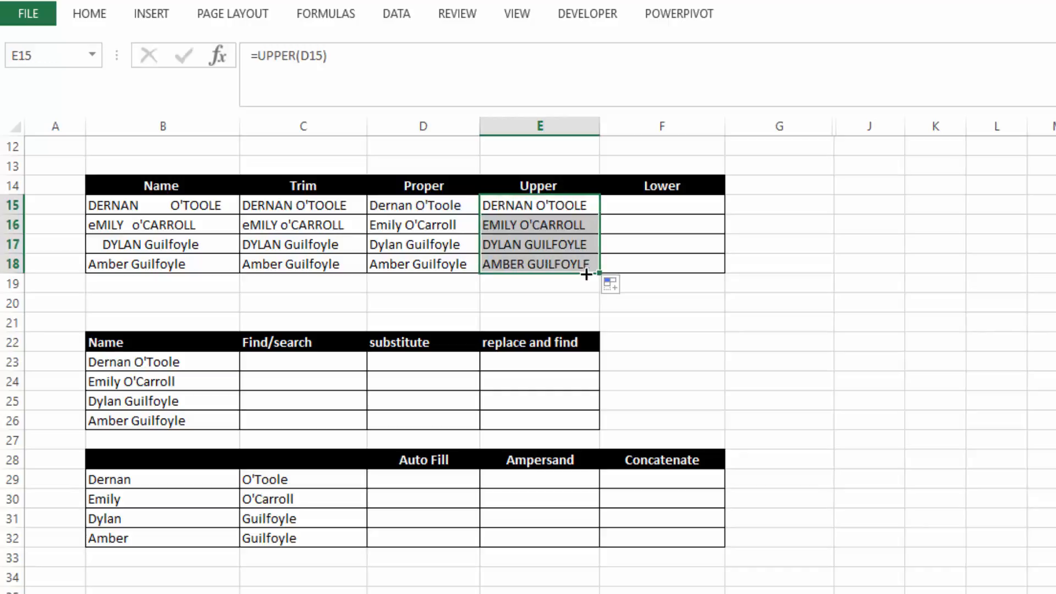
Step: Enter =LOWER(E15) in cell F15 to convert the uppercase name to lowercase and fill the formula down to F18
left_click(680, 211)
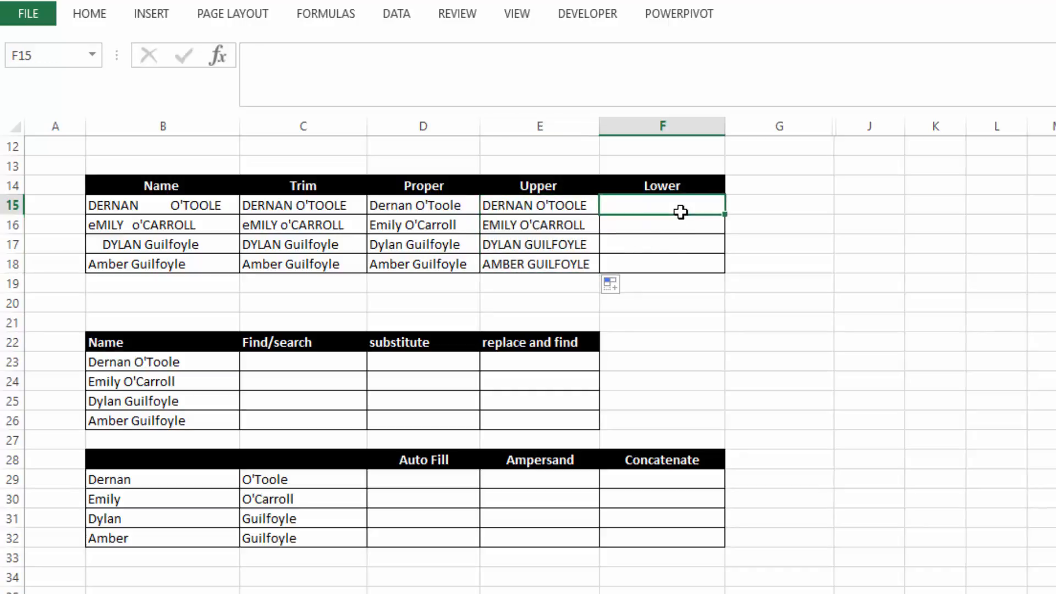
type("=")
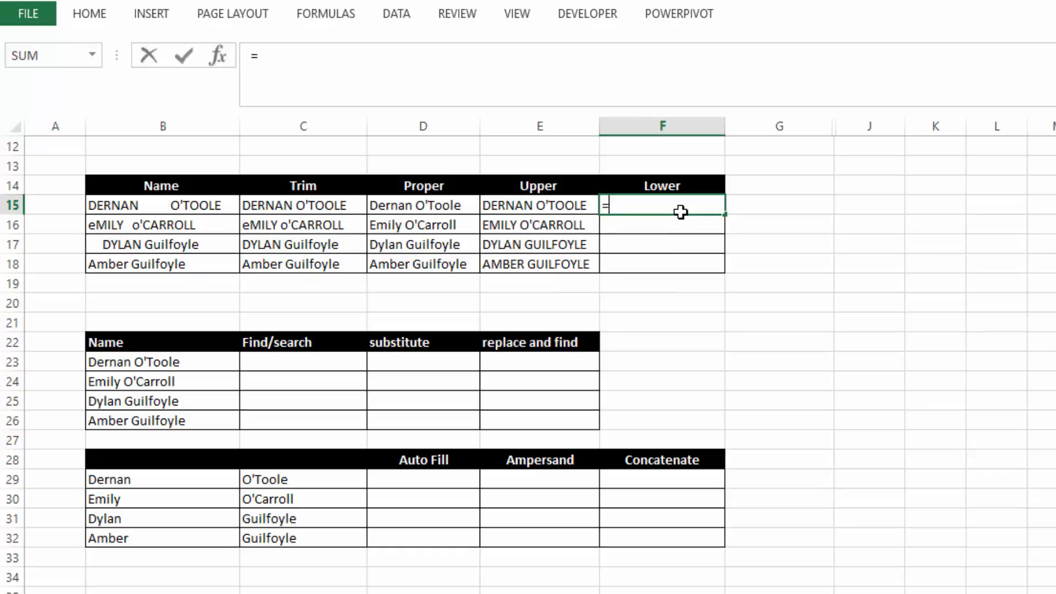
type("lowe")
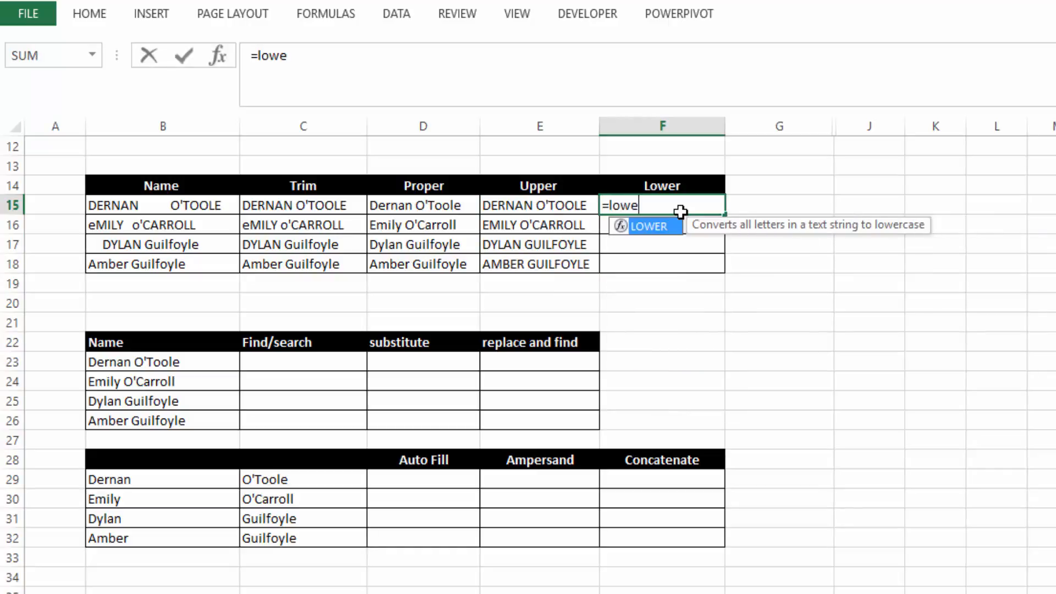
key("Tab")
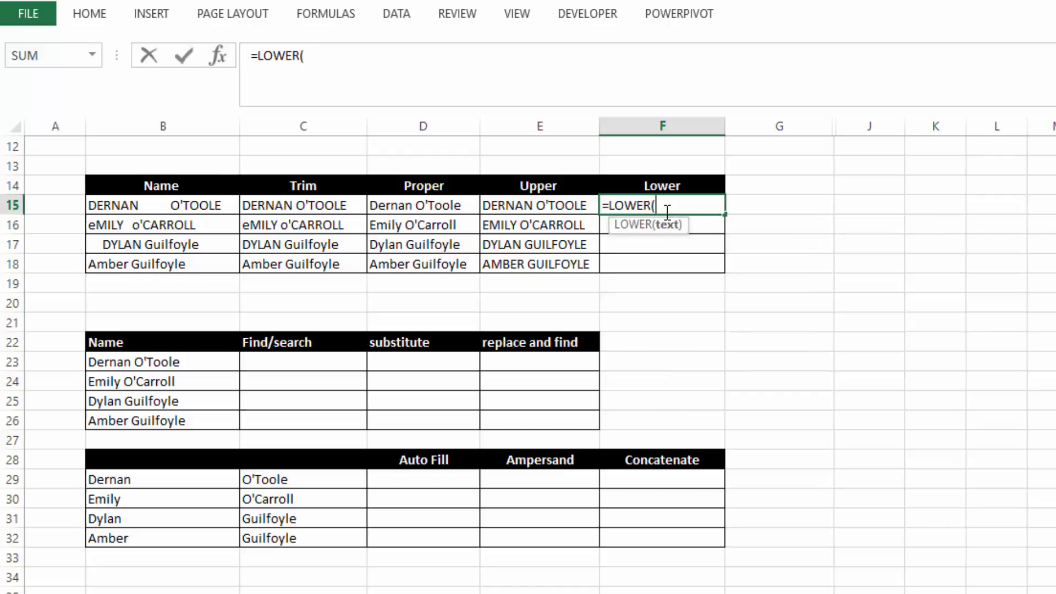
left_click(555, 205)
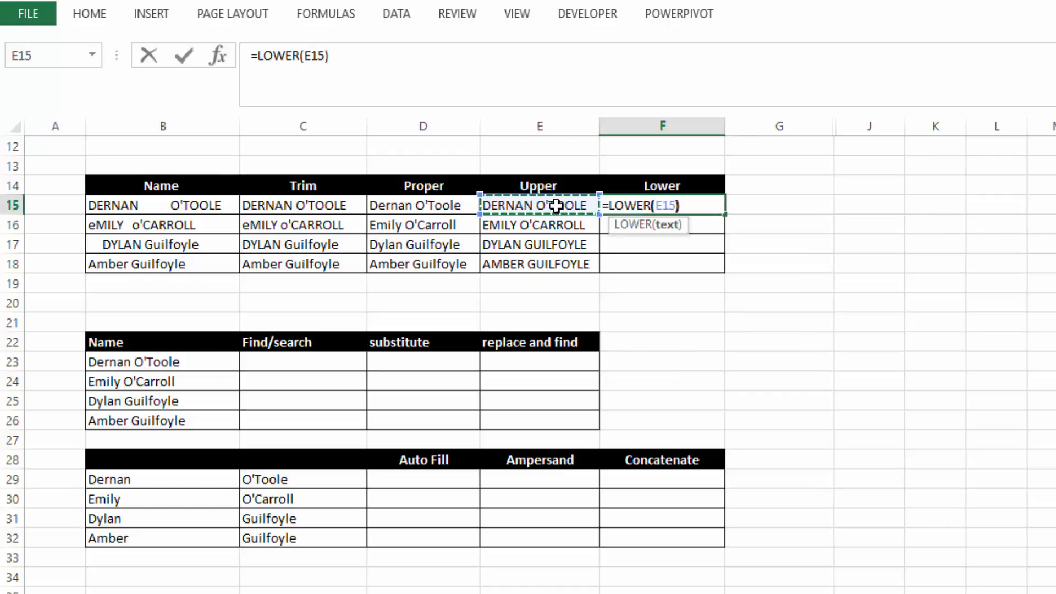
key("Return")
left_click(672, 206)
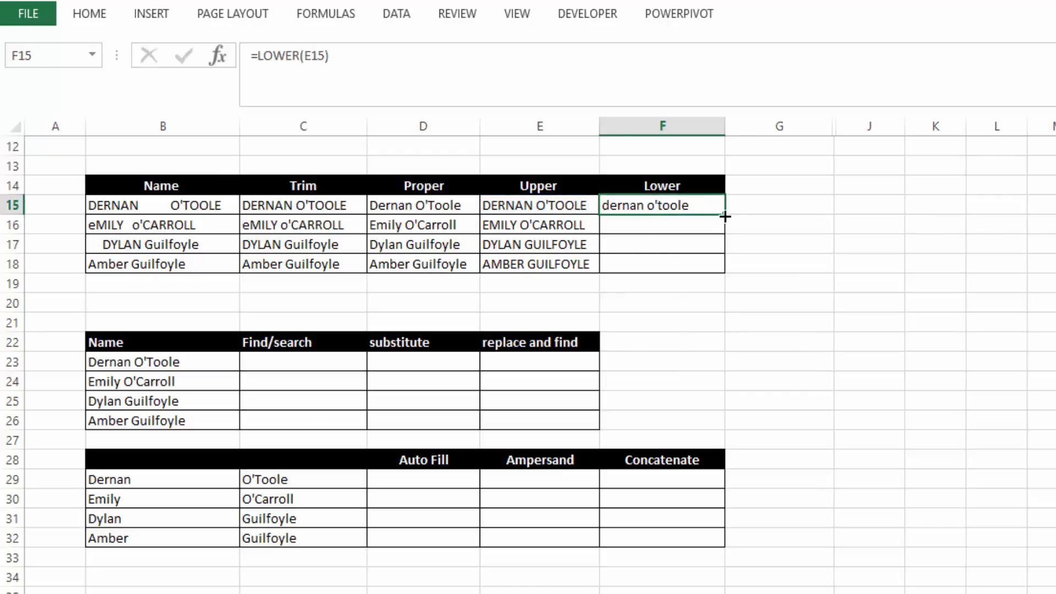
left_click_drag(726, 214, 723, 270)
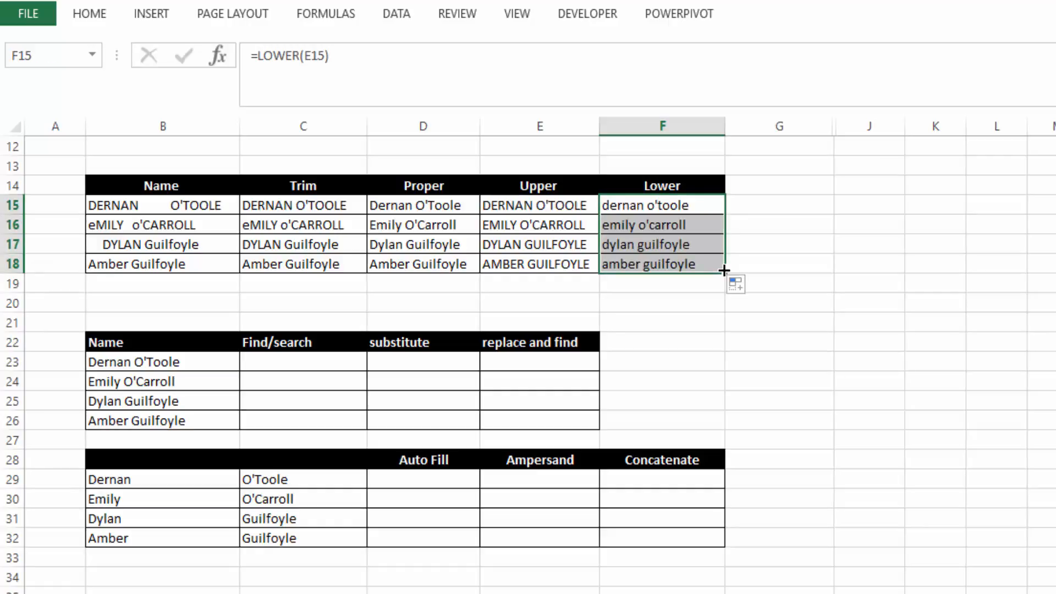